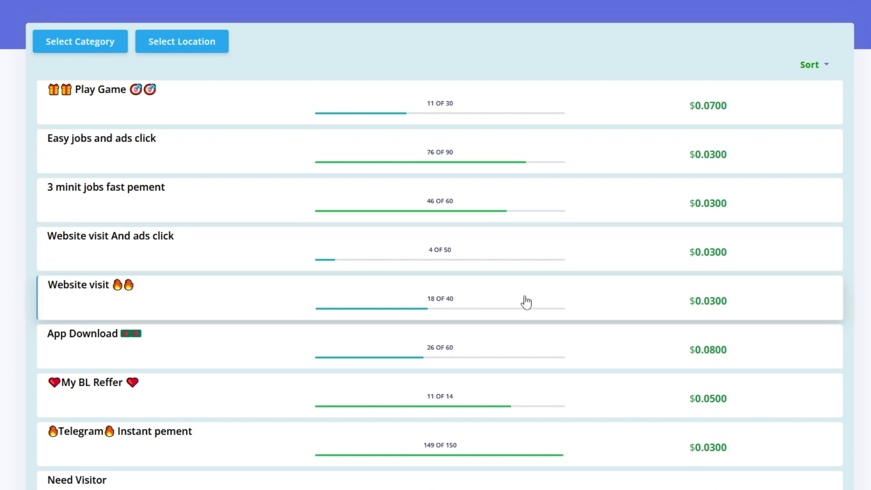
Browse the available jobs and filter the list by the YouTube / Toffe category.
scroll(526, 301, "down", 3)
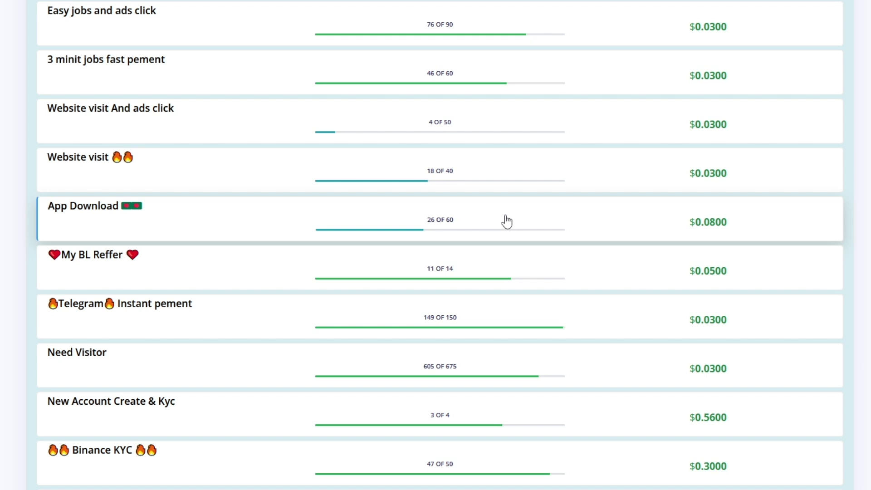
scroll(506, 221, "up", 3)
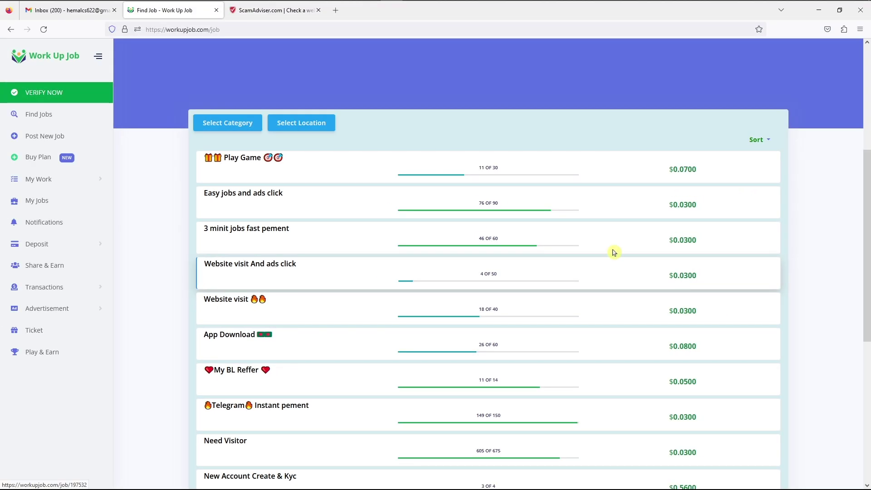
left_click(230, 127)
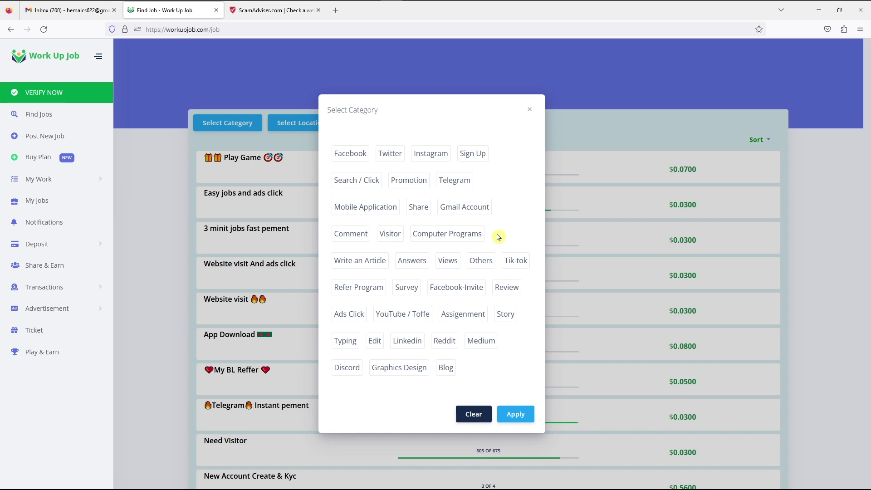
left_click(408, 318)
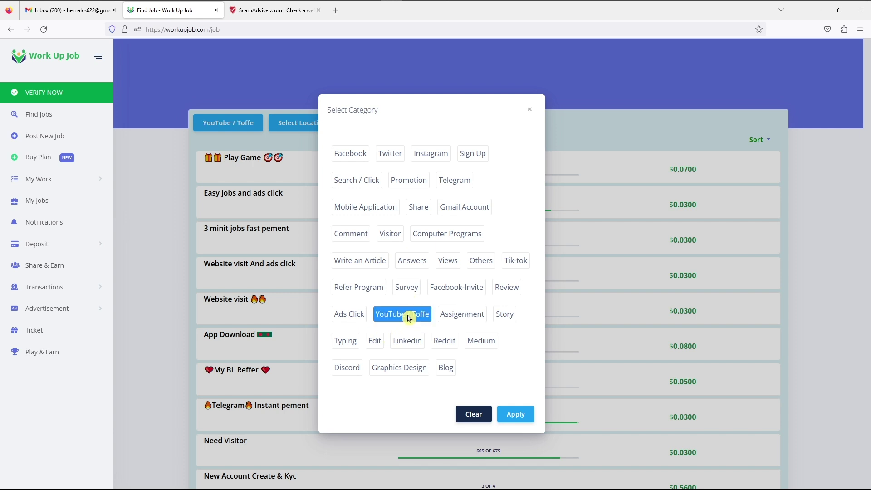
left_click(514, 418)
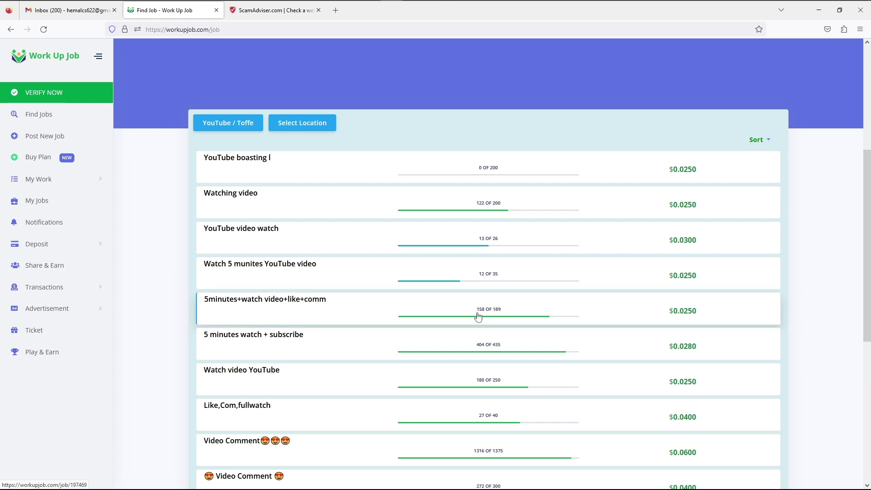
Open the account's Wallet page and bring its withdrawal form into view.
scroll(694, 270, "up", 5)
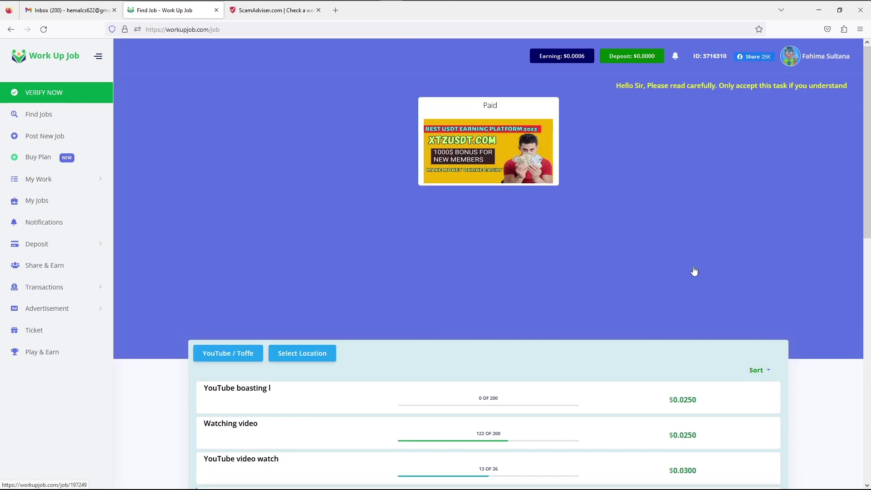
left_click(781, 61)
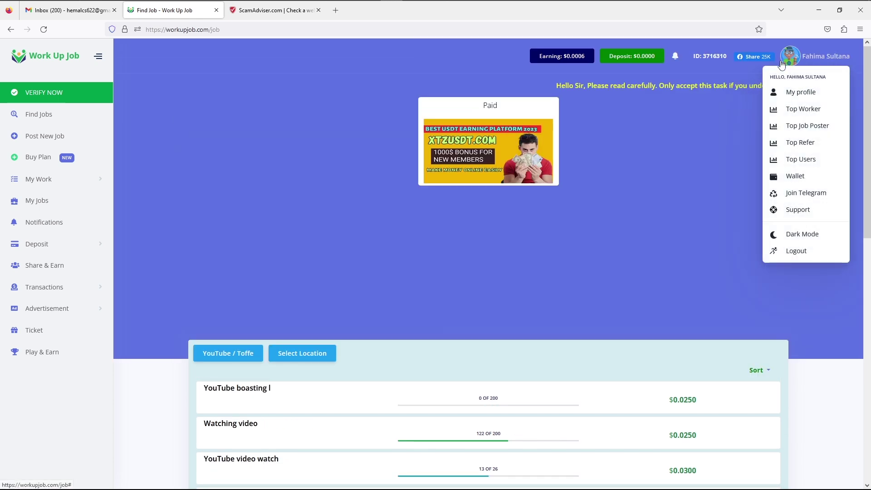
left_click(795, 176)
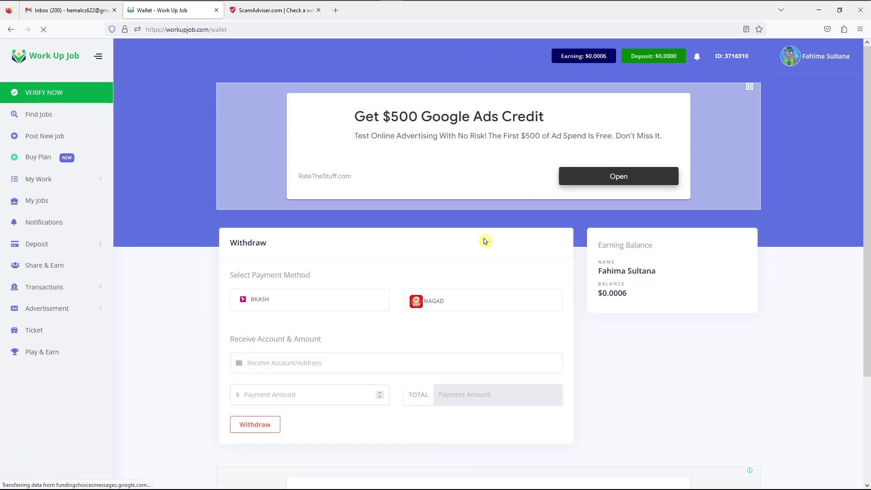
scroll(485, 241, "down", 2)
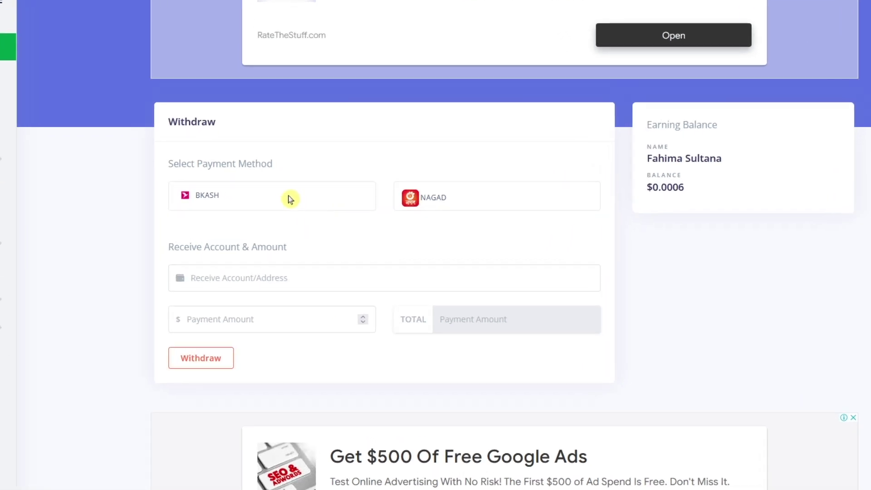
Compare the withdrawal terms of the BKASH and NAGAD payment methods, leaving NAGAD selected.
left_click(322, 207)
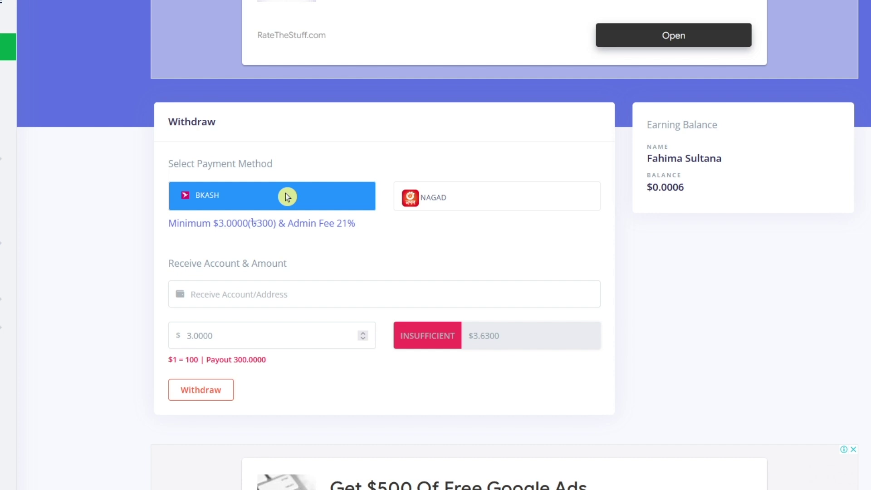
left_click(467, 207)
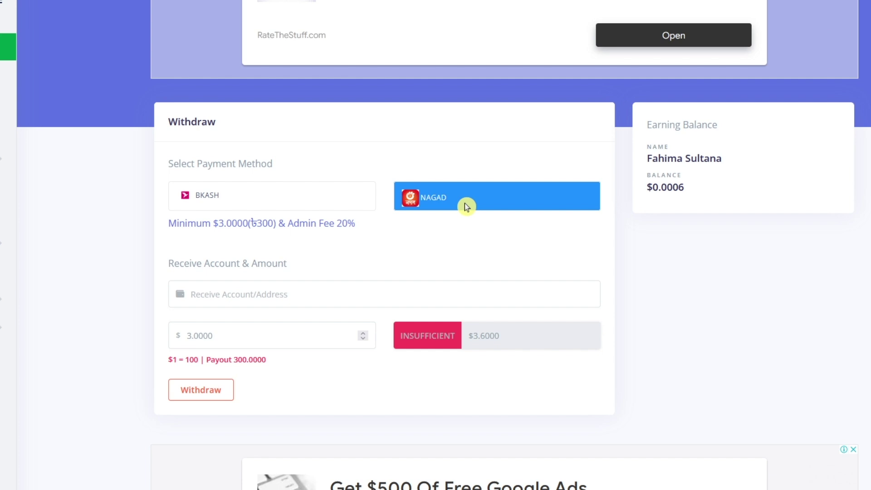
left_click(322, 199)
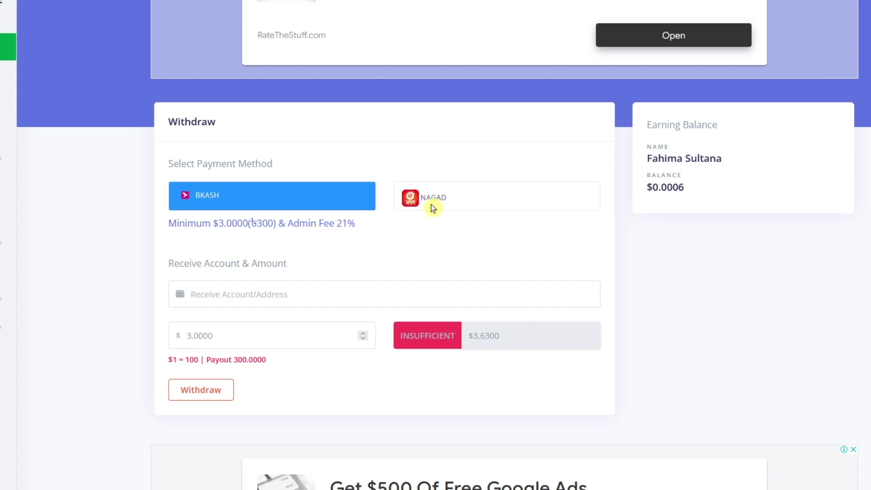
left_click(446, 203)
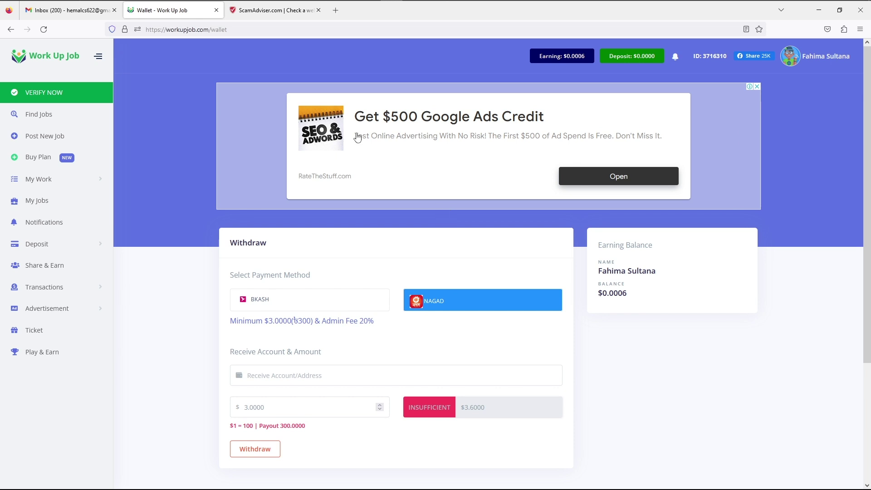
Check workupjob.com on ScamAdviser and examine its review verdict, trust score and user ratings.
left_click(266, 10)
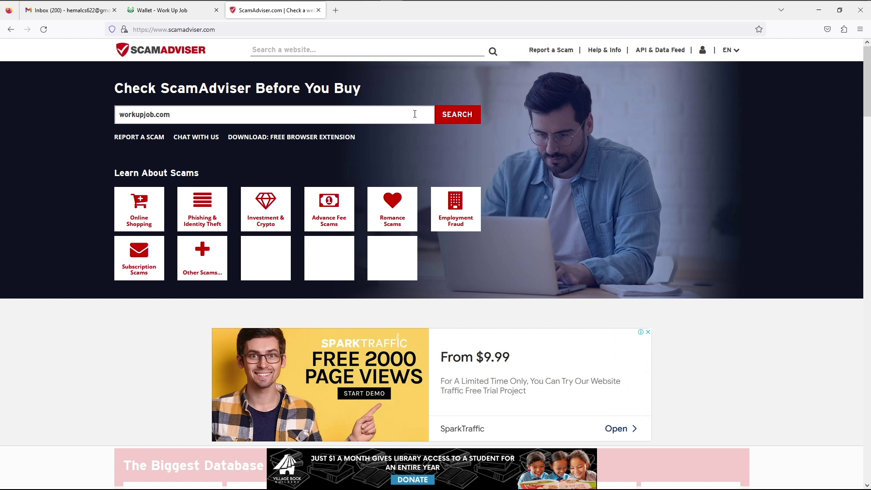
left_click(456, 117)
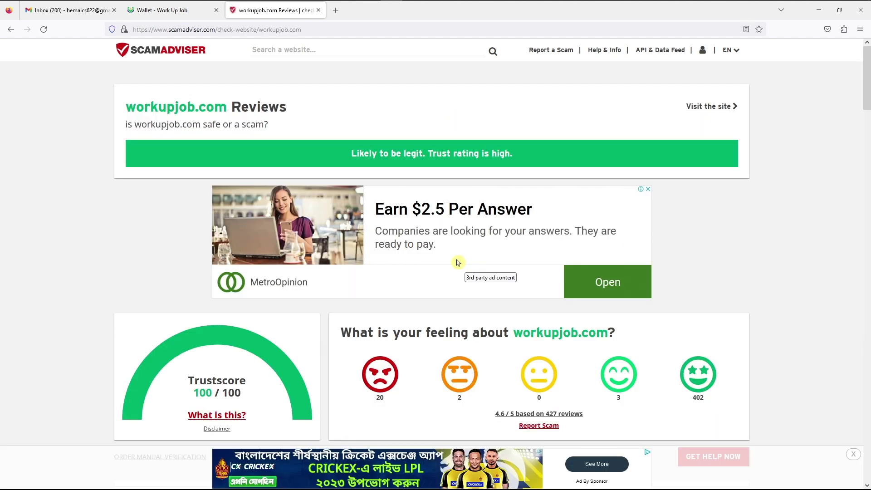
left_click_drag(126, 107, 226, 112)
left_click(357, 117)
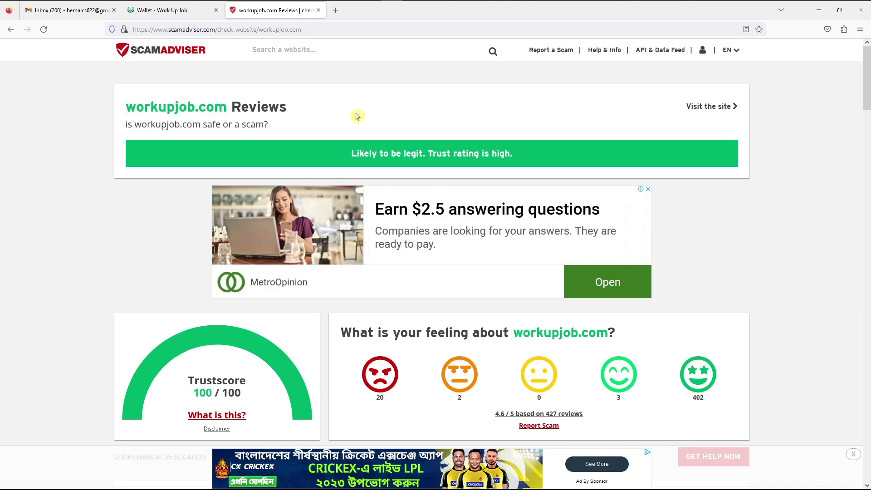
scroll(317, 172, "down", 3)
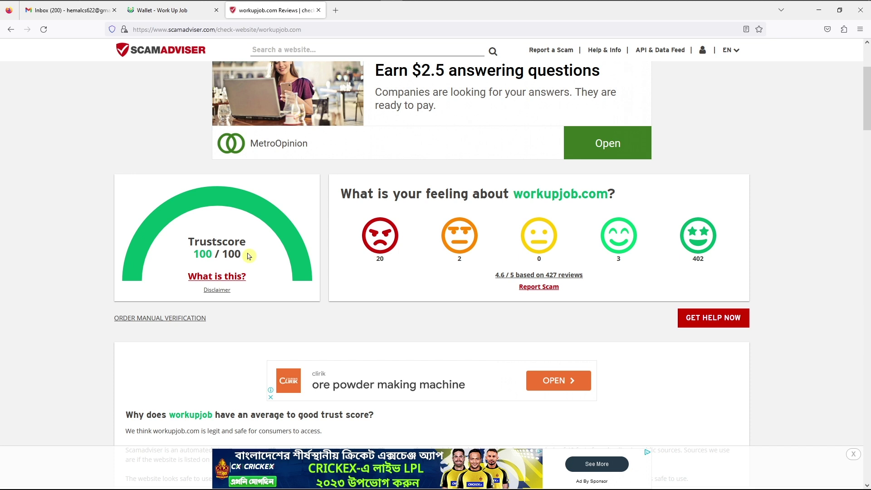
scroll(249, 255, "up", 3)
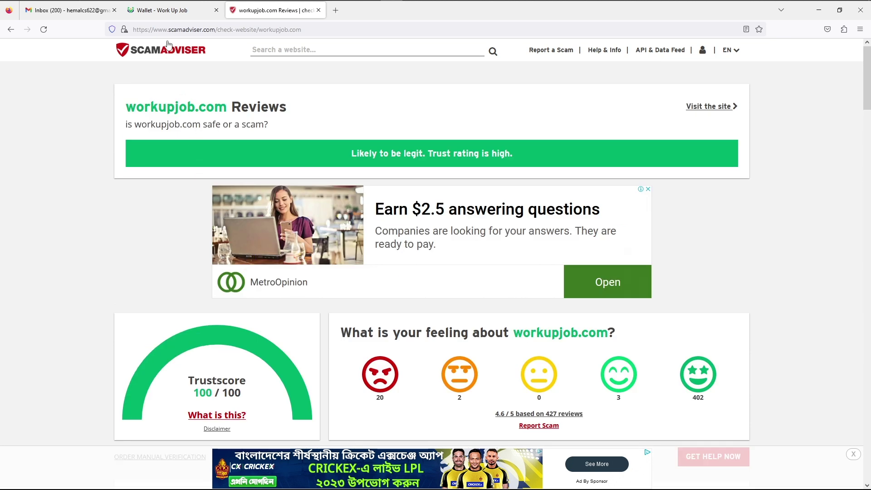
Return to Work Up Job's job list, and examine the Work Up Job app's Google Play listing in Chrome.
left_click(165, 10)
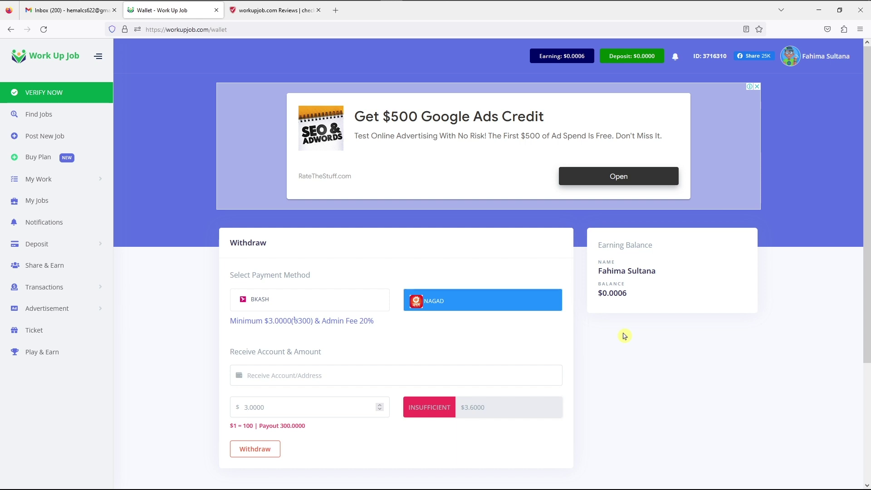
key("F5")
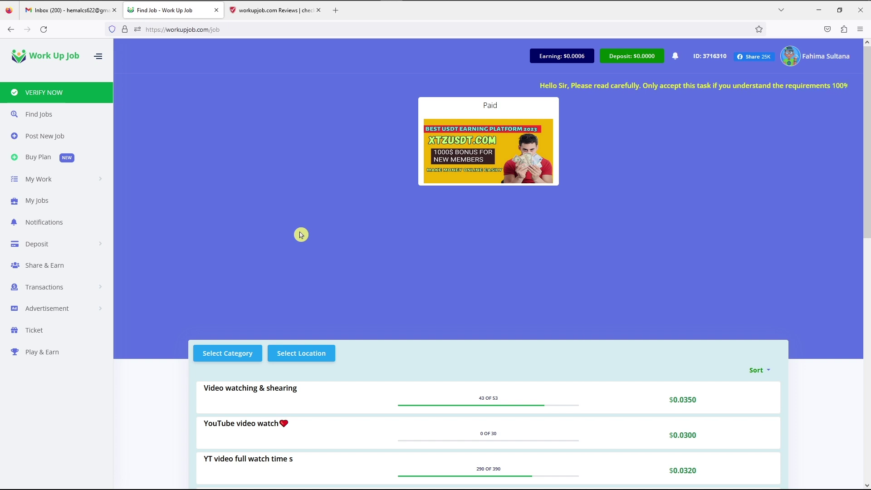
mouse_move(540, 3)
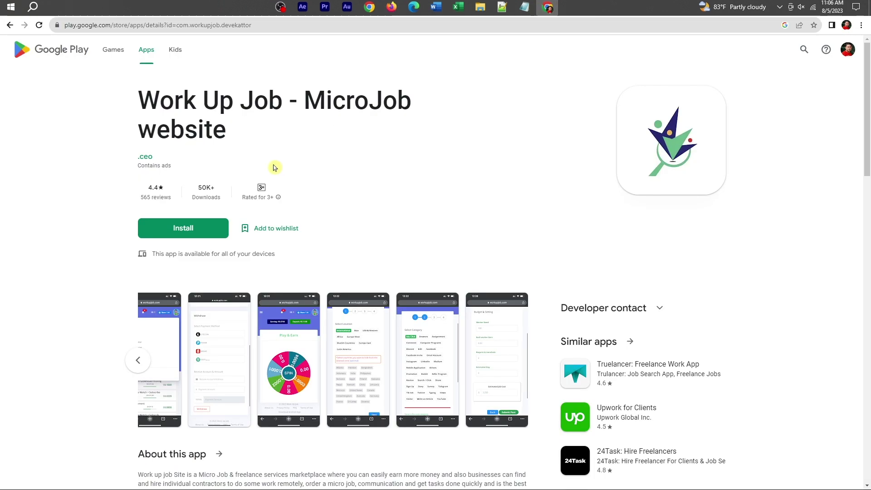
left_click_drag(140, 98, 326, 142)
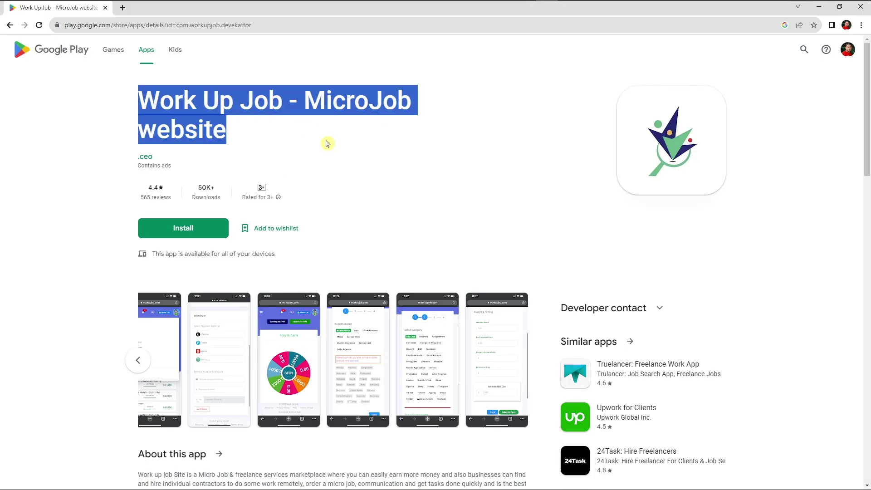
left_click(328, 157)
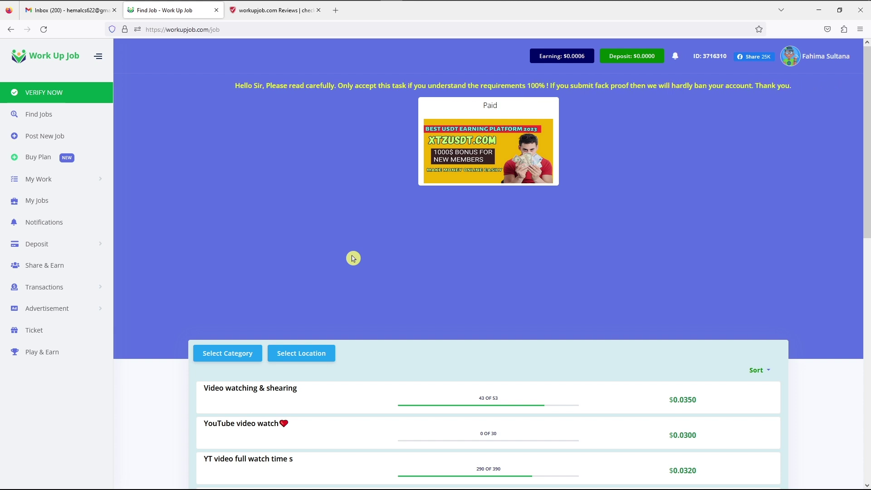
Log out of the current Work Up Job account.
left_click(793, 56)
left_click(771, 254)
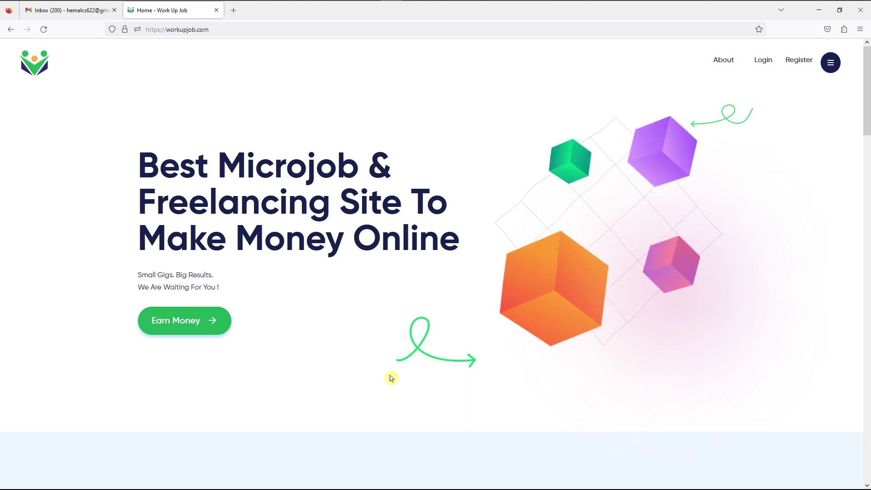
Search Google for "workup job" in a new browser tab and open the Work Up Job home page.
left_click(233, 10)
left_click(350, 255)
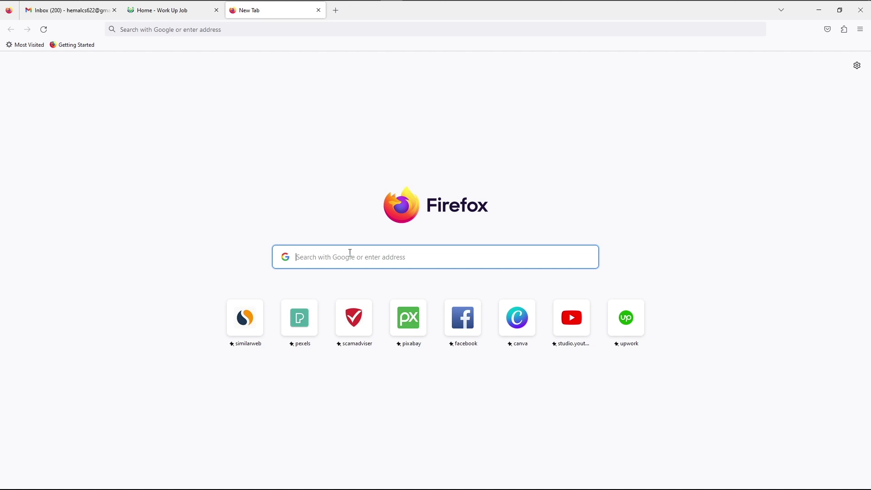
type("workup job")
key("Return")
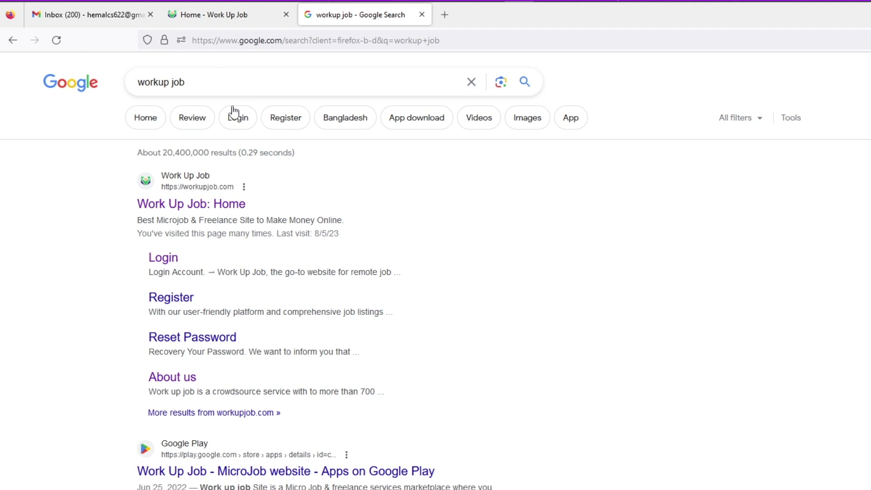
left_click(310, 188)
left_click(181, 211)
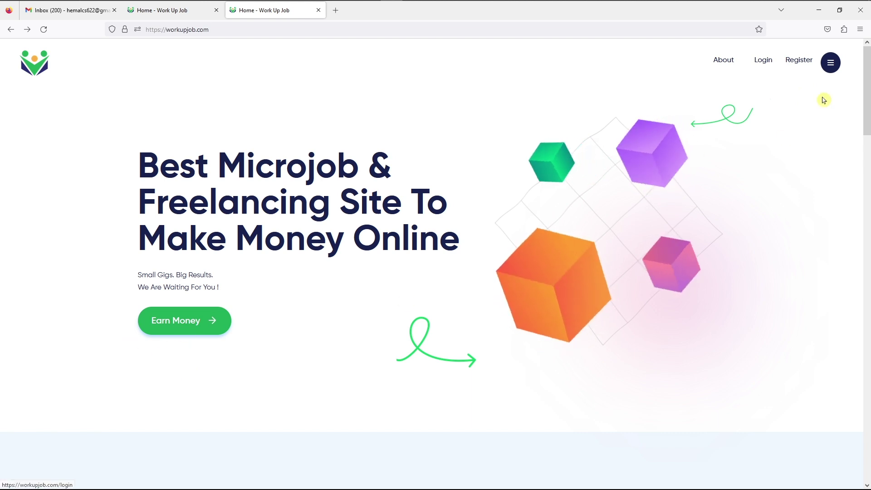
Open the site's registration form and fill in the full name, e-mail address and account password.
left_click(791, 62)
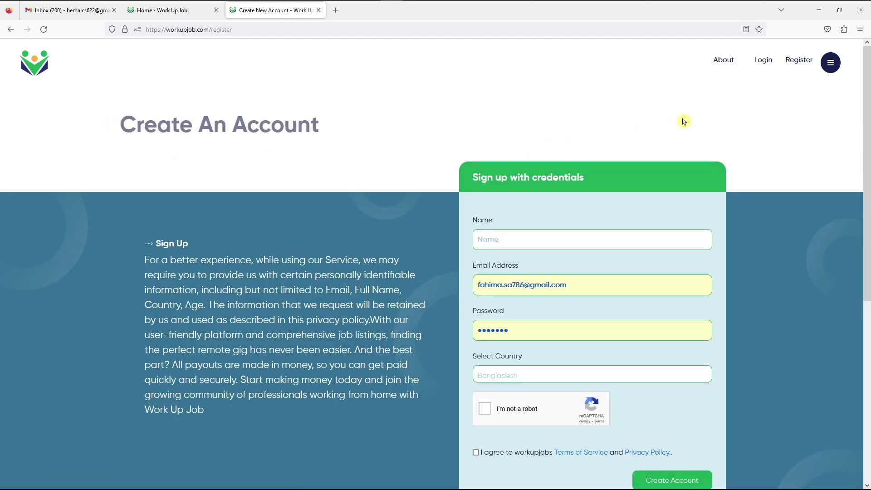
scroll(719, 171, "down", 2)
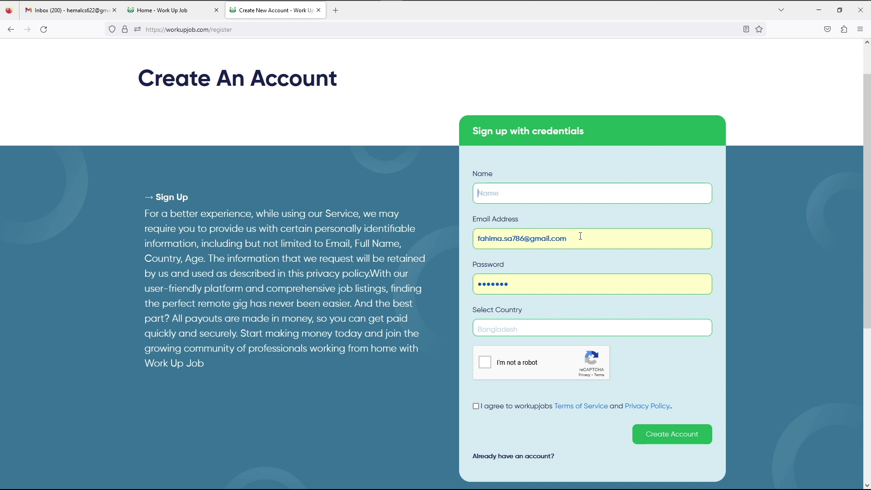
left_click(564, 212)
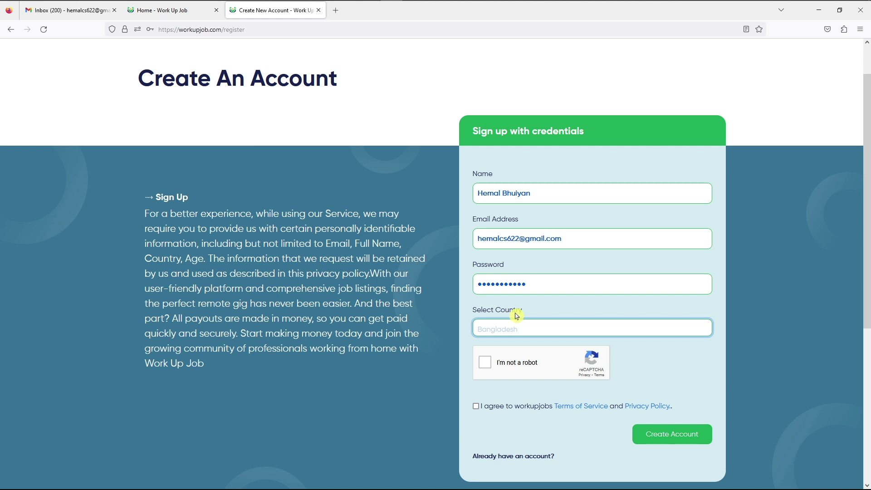
Submit the new account with the reCAPTCHA check and terms agreement completed, and save its login in the browser.
left_click(485, 365)
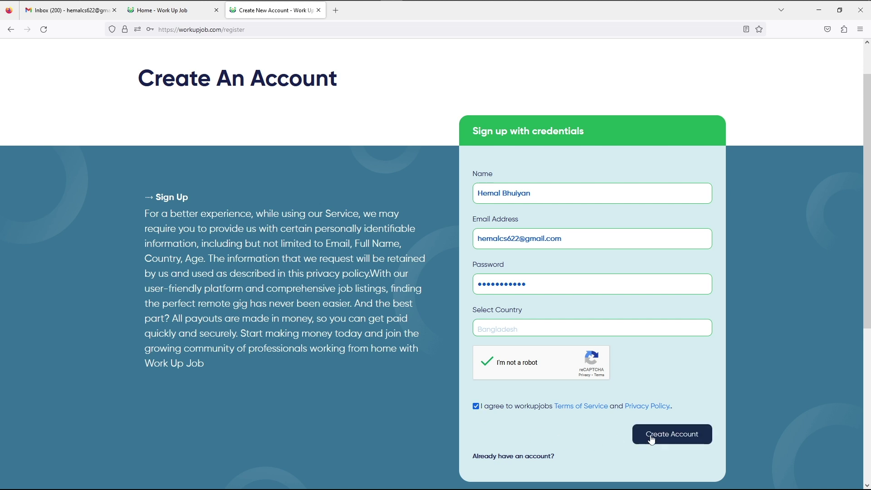
left_click(671, 438)
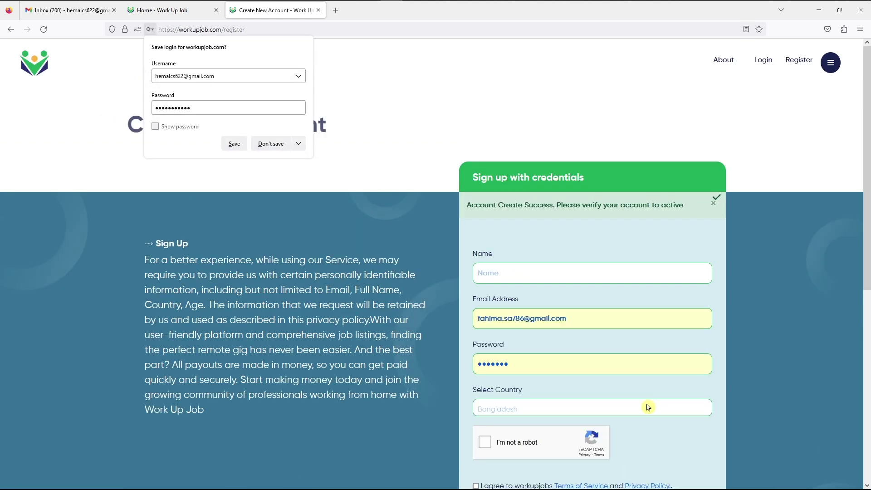
left_click(234, 145)
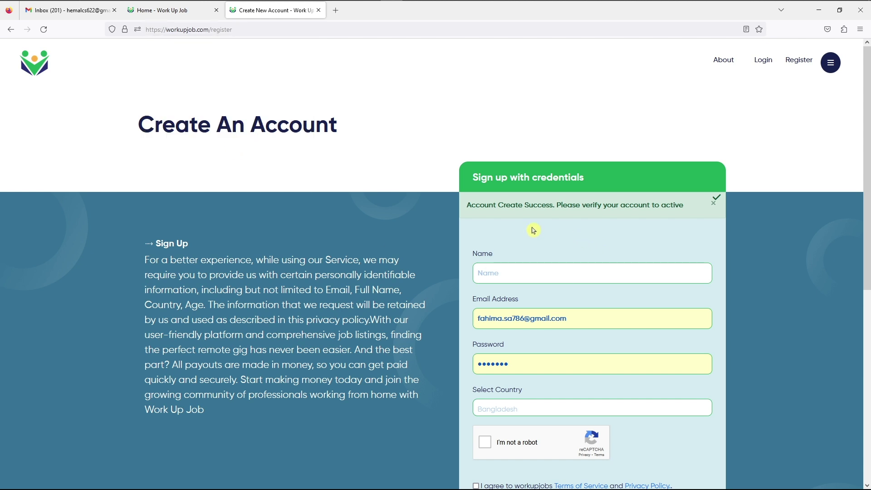
Read the registration notice, and open the Account Verification e-mail from workupjobteam in the Gmail inbox.
left_click_drag(468, 207, 688, 209)
left_click(621, 207)
left_click(59, 11)
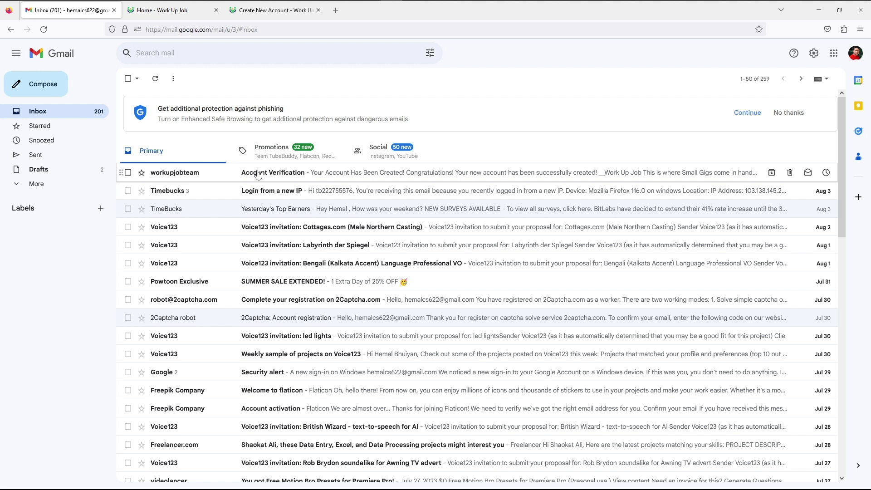
left_click(258, 174)
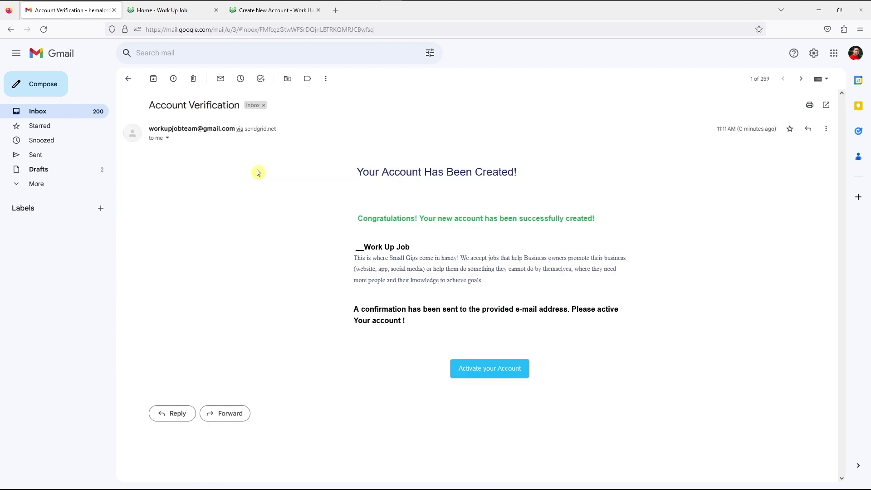
Activate the new account from the verification e-mail and fill in the login form's e-mail address.
left_click(501, 376)
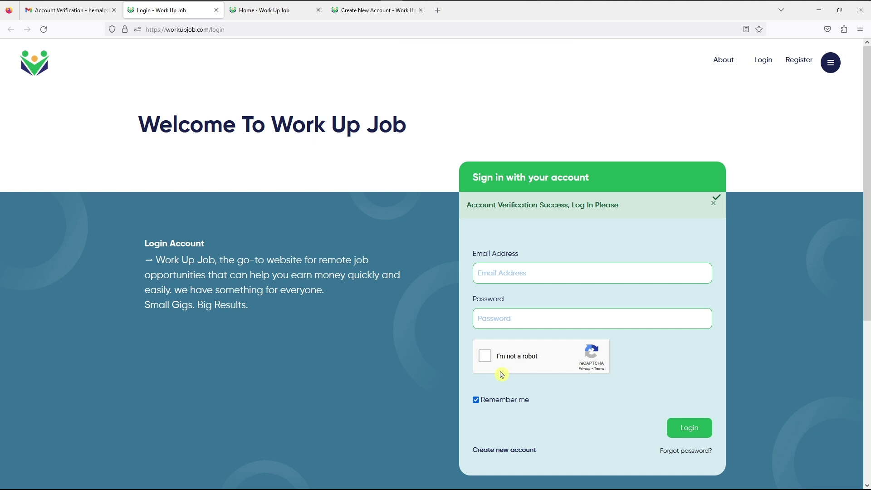
scroll(501, 375, "down", 2)
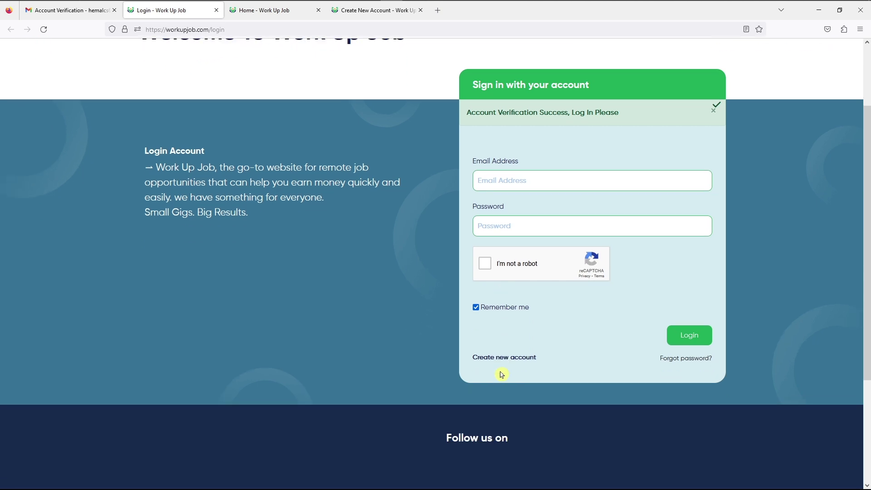
left_click(521, 181)
left_click(521, 180)
key("ctrl+v")
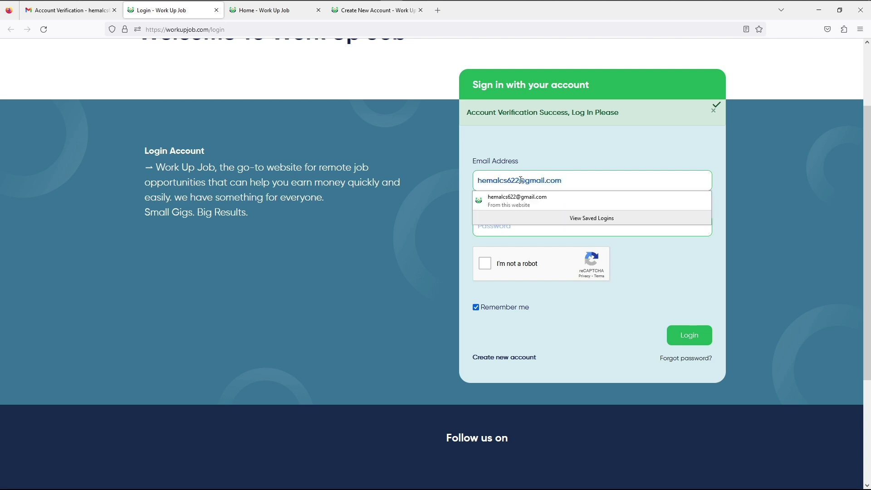
Enter the account password, complete the reCAPTCHA check and log in to the new account.
left_click(510, 235)
left_click(503, 226)
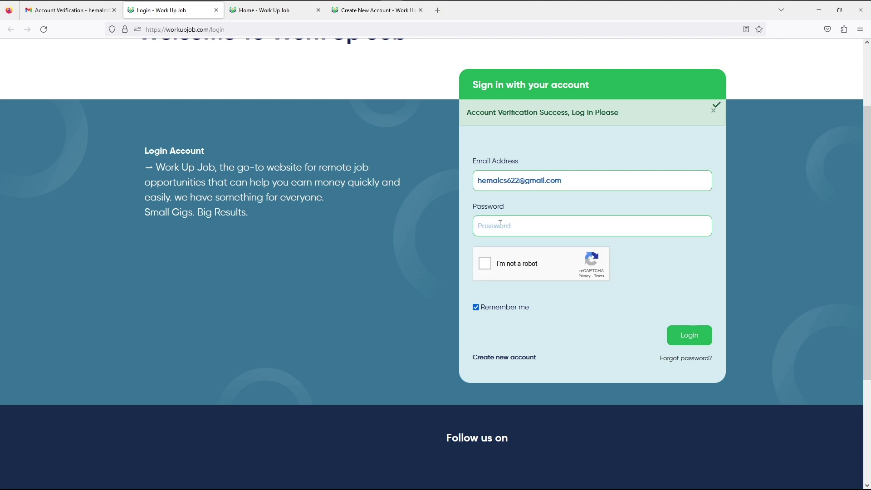
key("ctrl+v")
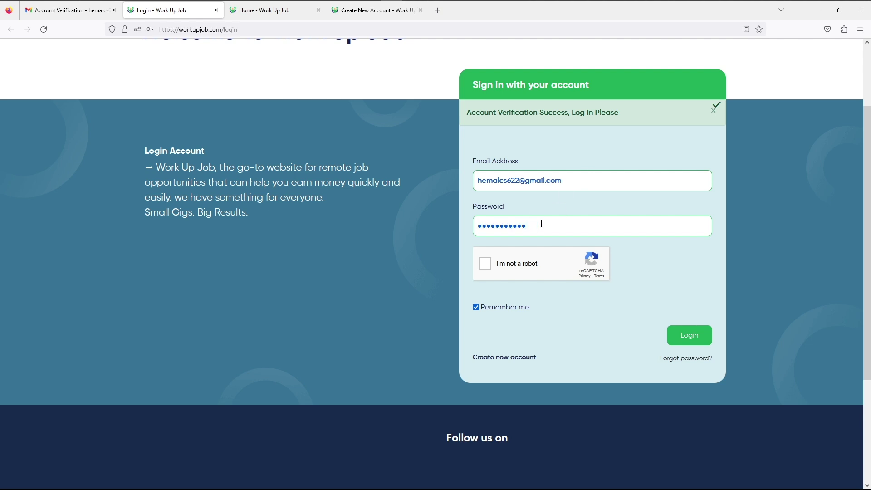
left_click(489, 269)
left_click(691, 340)
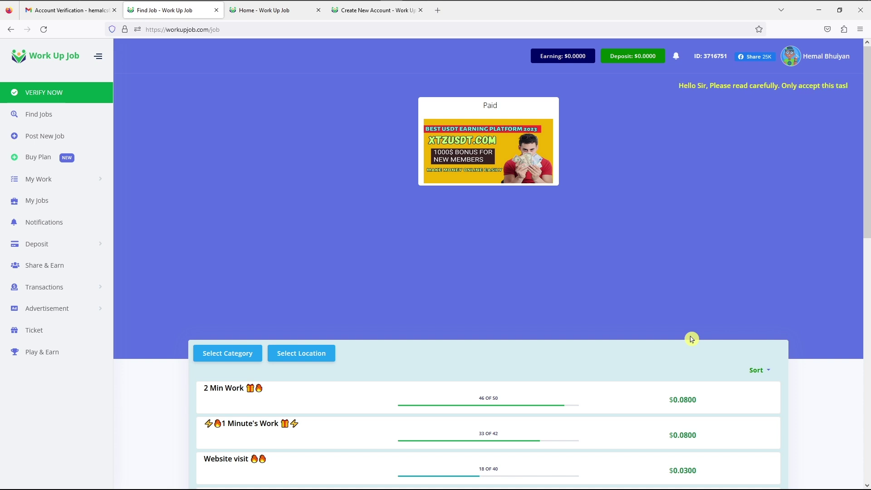
Look through the available jobs and filter the job list by the YouTube / Toffe category.
scroll(691, 339, "down", 5)
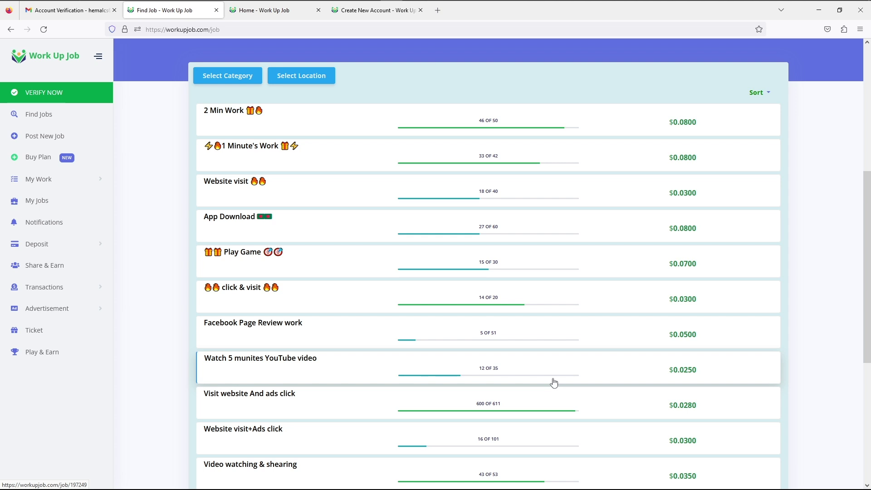
scroll(554, 383, "up", 2)
left_click(230, 172)
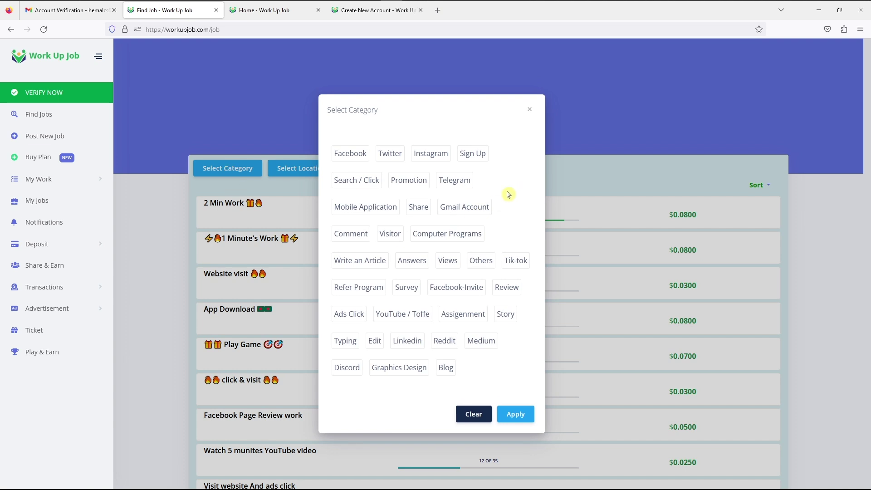
left_click(406, 319)
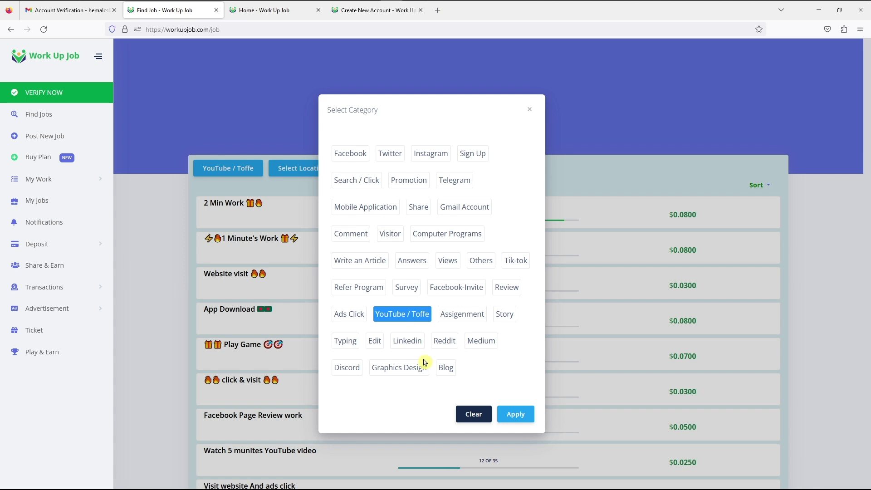
left_click(515, 413)
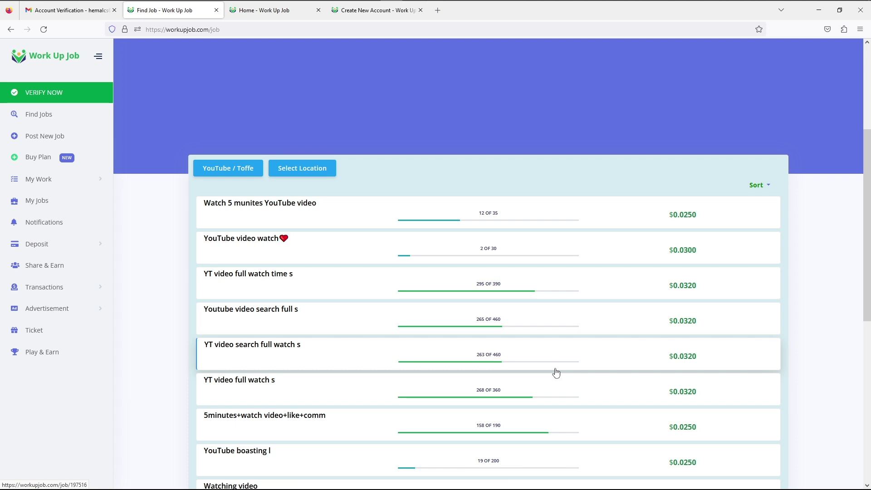
Open the Video Comment job paying $0.0600 from the filtered list and read through its description and requirements.
scroll(556, 373, "down", 3)
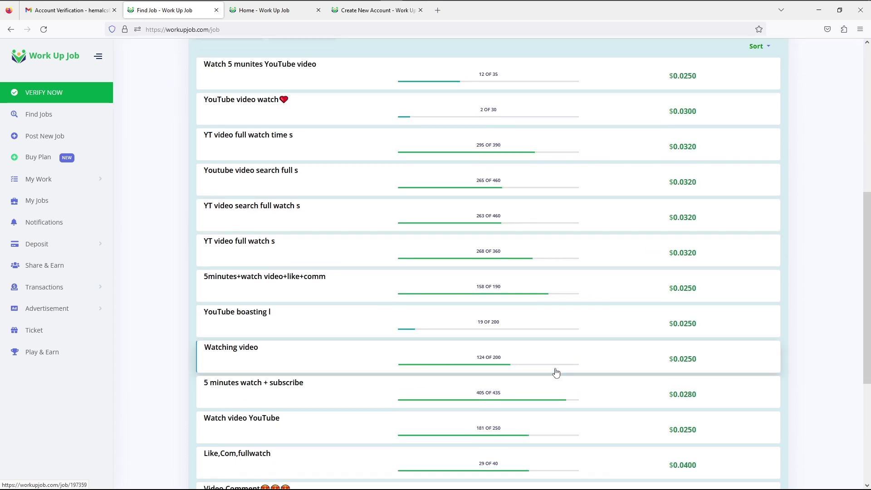
scroll(556, 372, "down", 2)
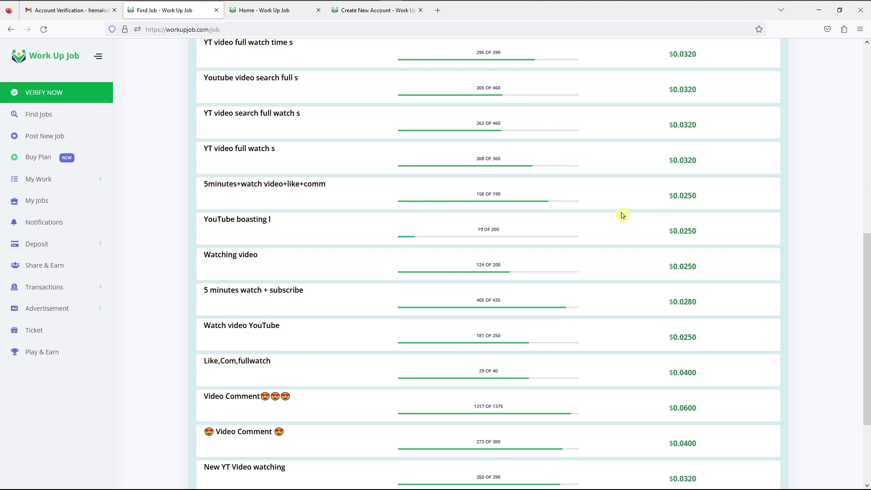
scroll(622, 215, "down", 3)
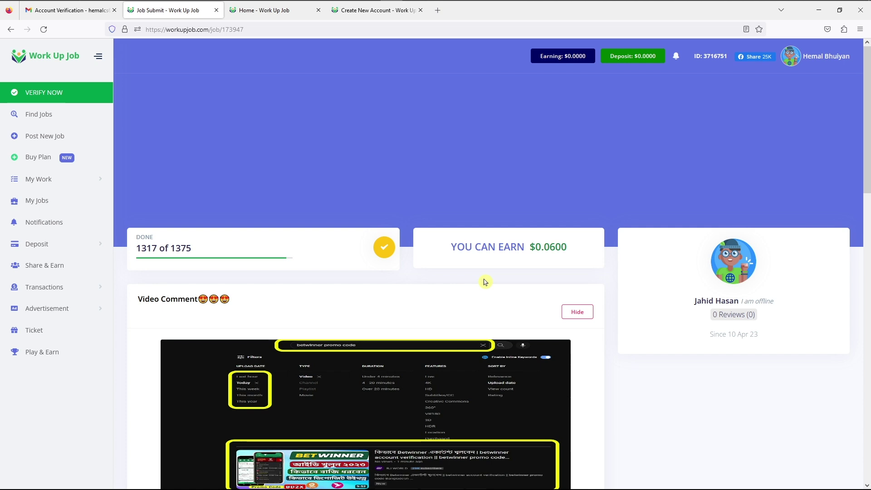
scroll(485, 282, "down", 3)
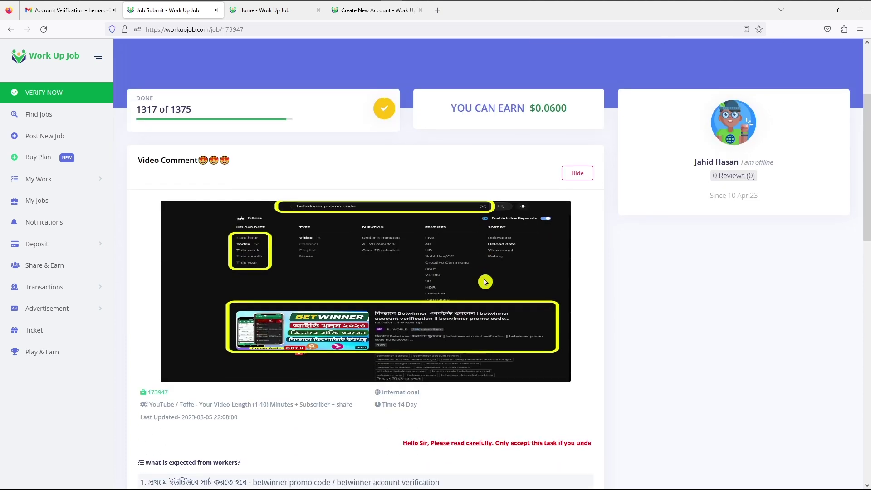
scroll(485, 282, "down", 3)
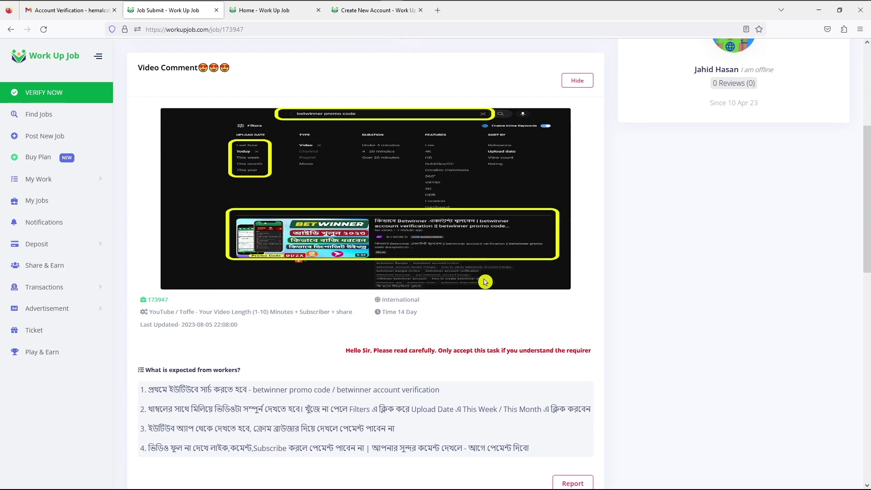
scroll(463, 272, "down", 4)
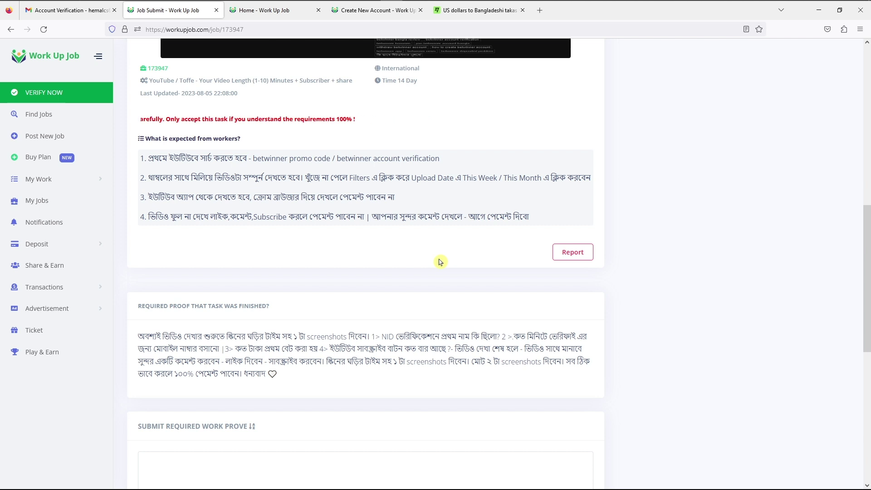
Copy the job's $0.0600 payout and convert it from USD to BDT in the Wise currency converter.
scroll(440, 261, "up", 6)
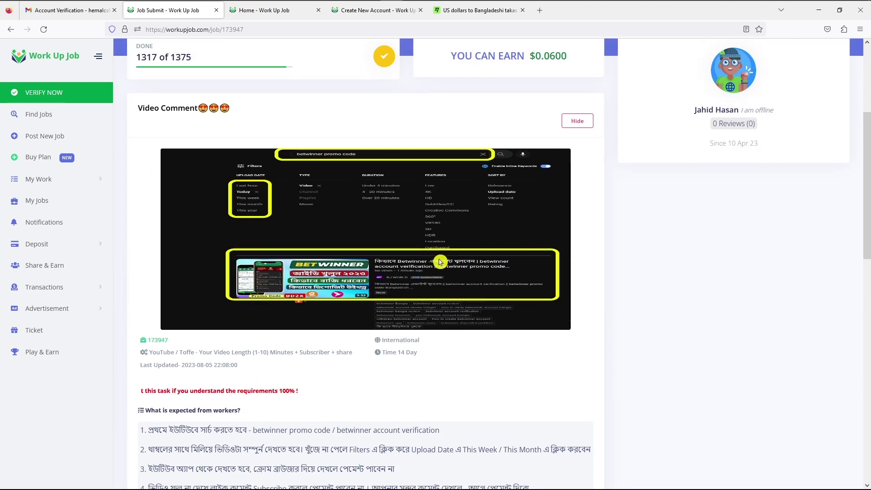
scroll(440, 260, "up", 3)
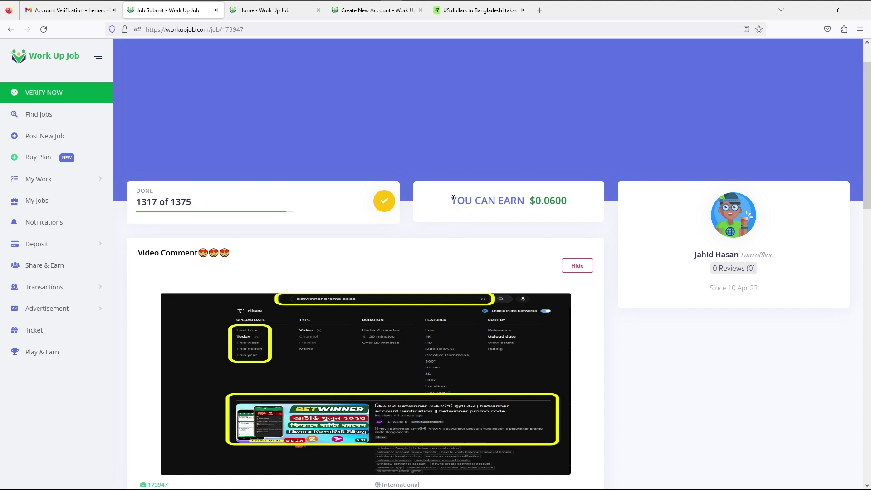
left_click_drag(452, 205, 530, 203)
right_click(541, 203)
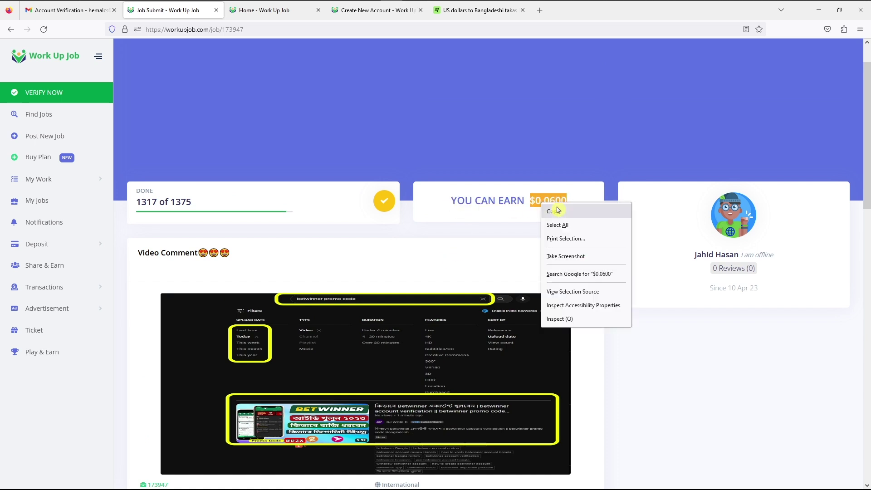
left_click(559, 211)
left_click(476, 10)
left_click(256, 305)
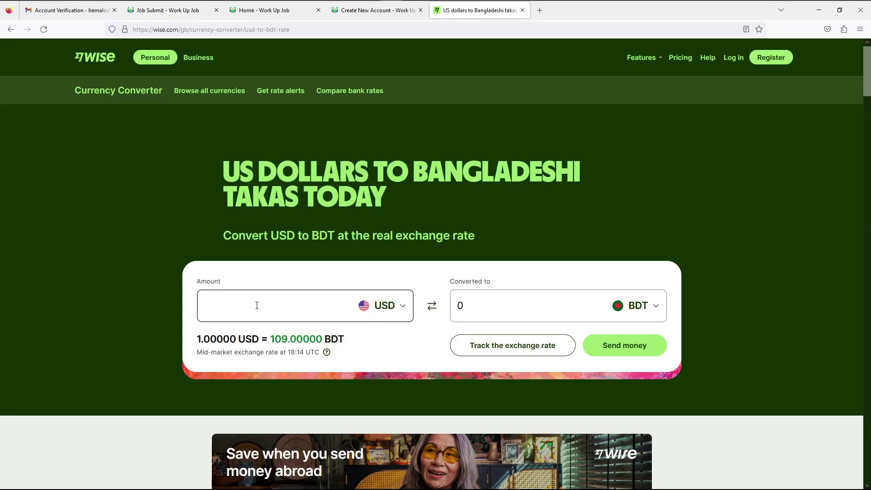
right_click(257, 305)
left_click(292, 300)
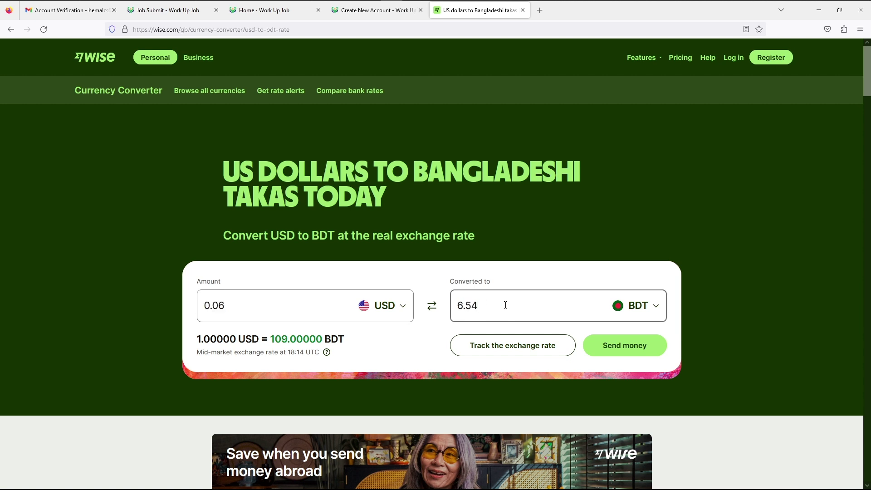
Return to the Video Comment job page and examine the section on what is expected from workers.
left_click(169, 11)
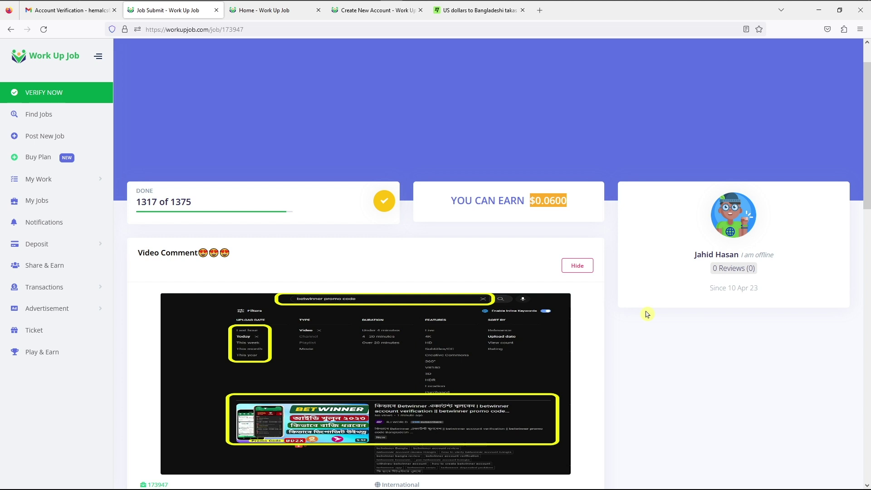
scroll(646, 314, "down", 5)
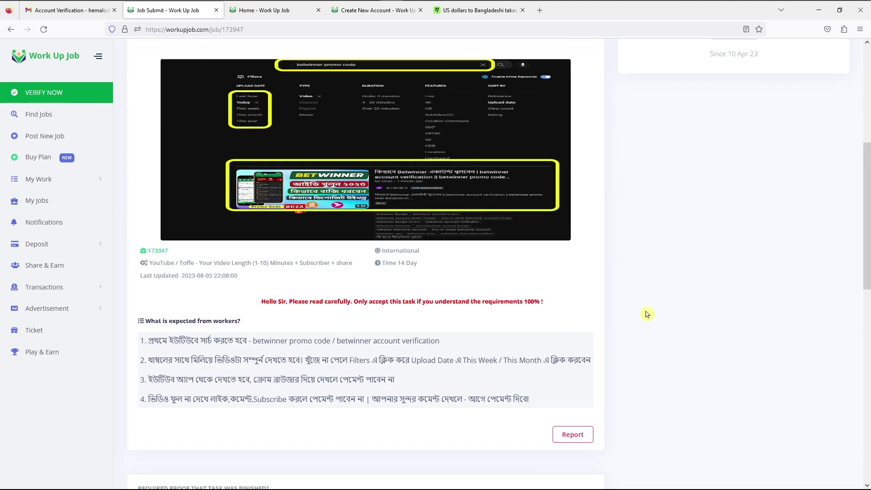
scroll(647, 314, "down", 2)
scroll(646, 314, "down", 1)
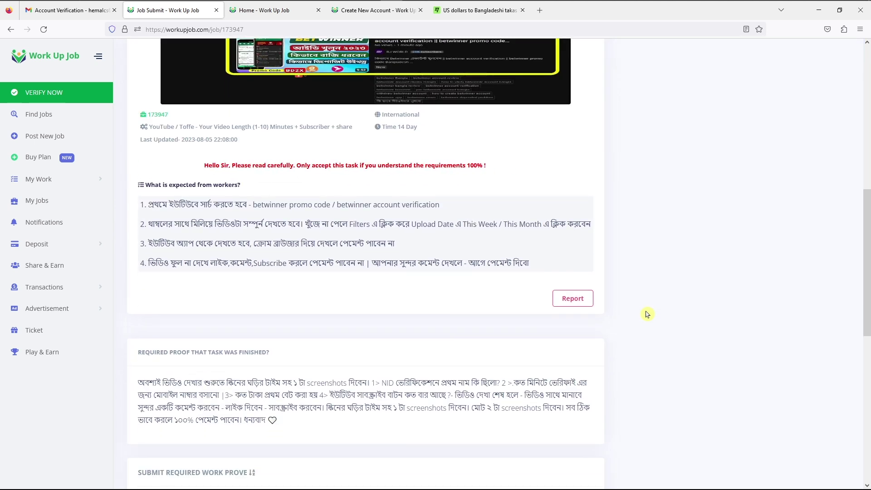
scroll(647, 314, "down", 1)
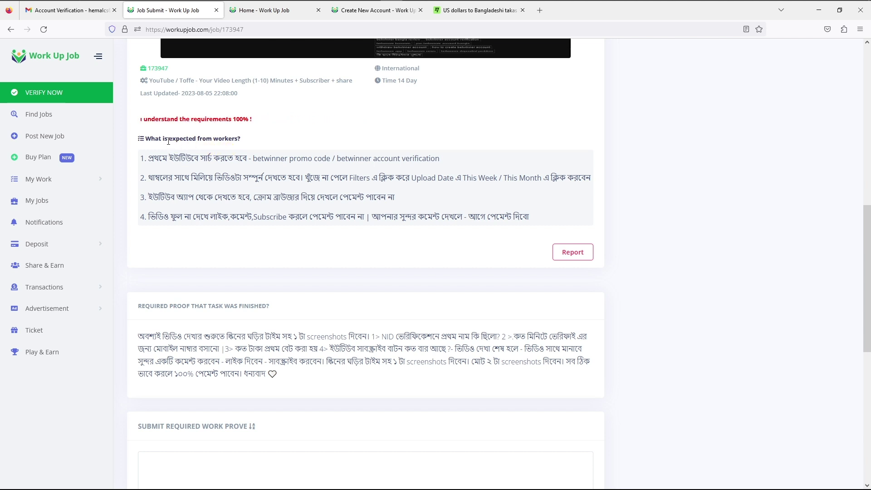
left_click_drag(146, 138, 312, 132)
left_click(314, 133)
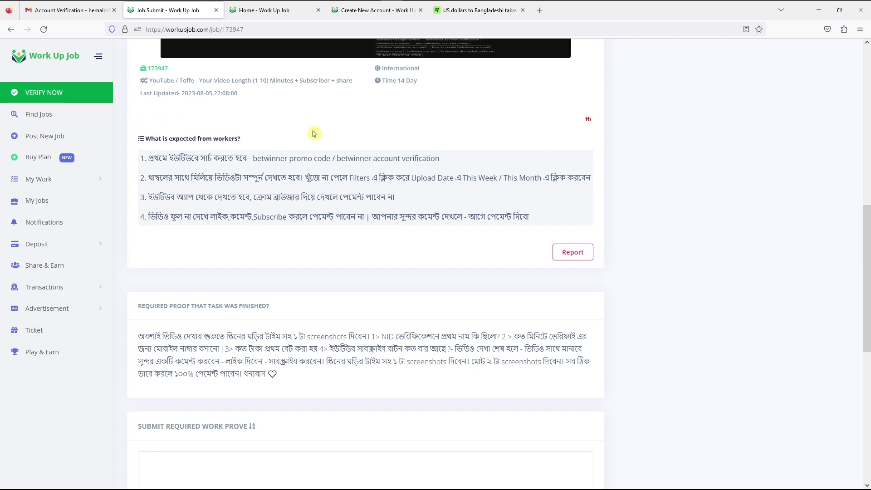
left_click_drag(145, 161, 550, 222)
left_click(243, 200)
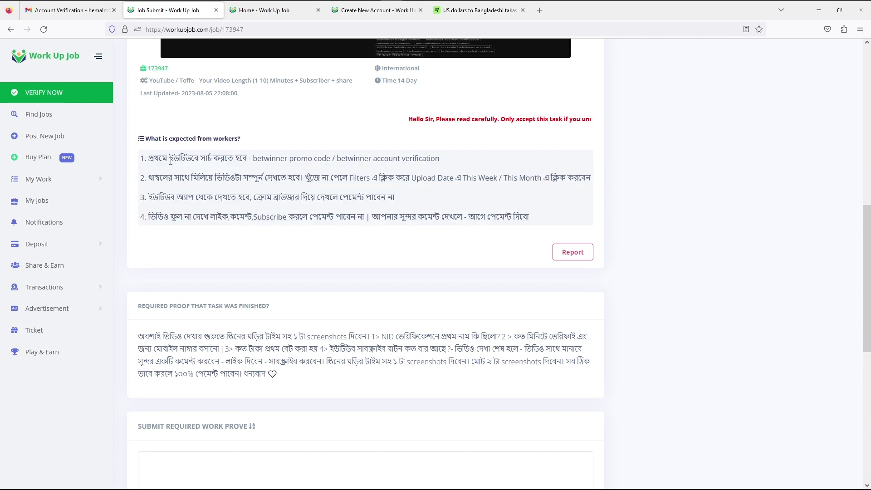
Read the four numbered worker instructions one by one, highlighting the text of each being explained.
left_click_drag(147, 157, 452, 164)
left_click(184, 192)
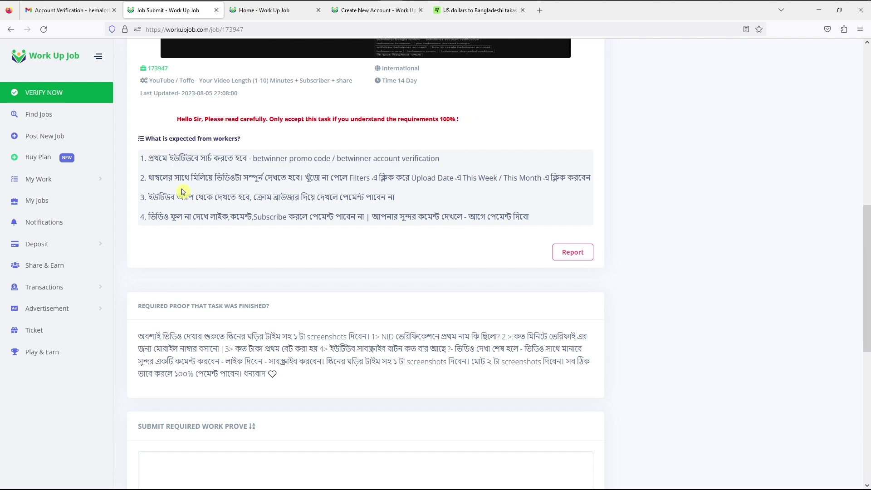
left_click_drag(149, 180, 267, 180)
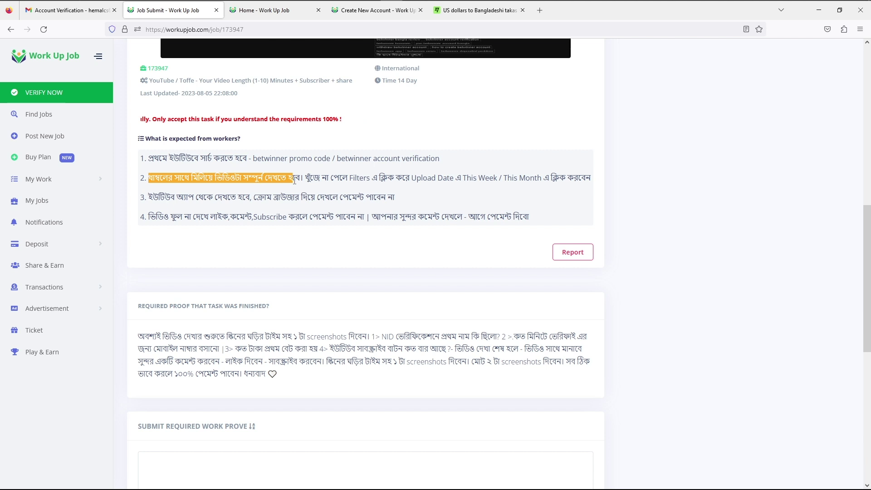
left_click(156, 200)
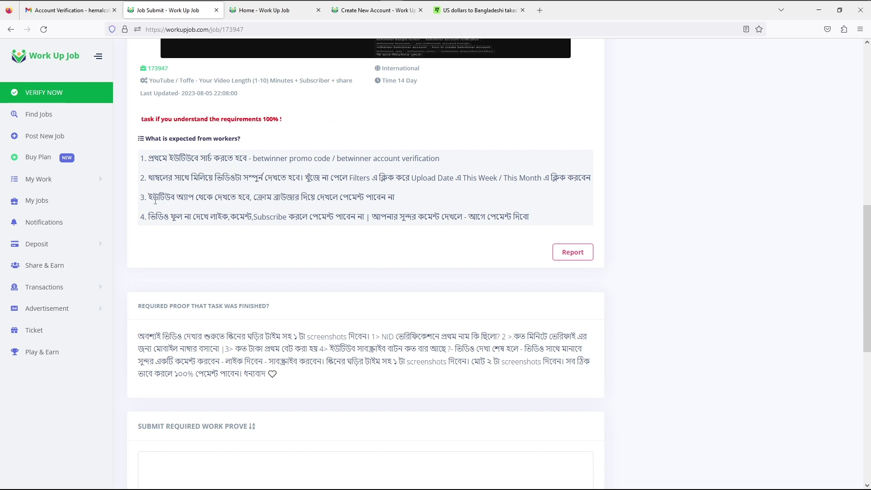
left_click_drag(149, 198, 250, 198)
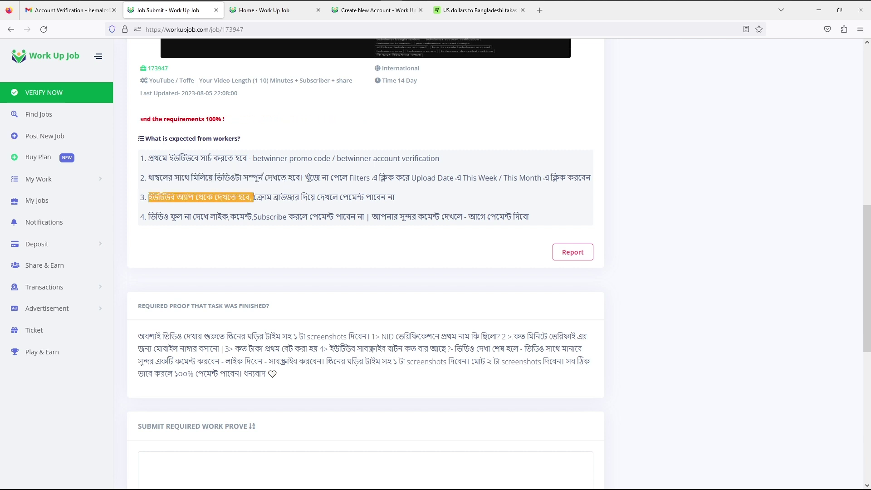
left_click(176, 216)
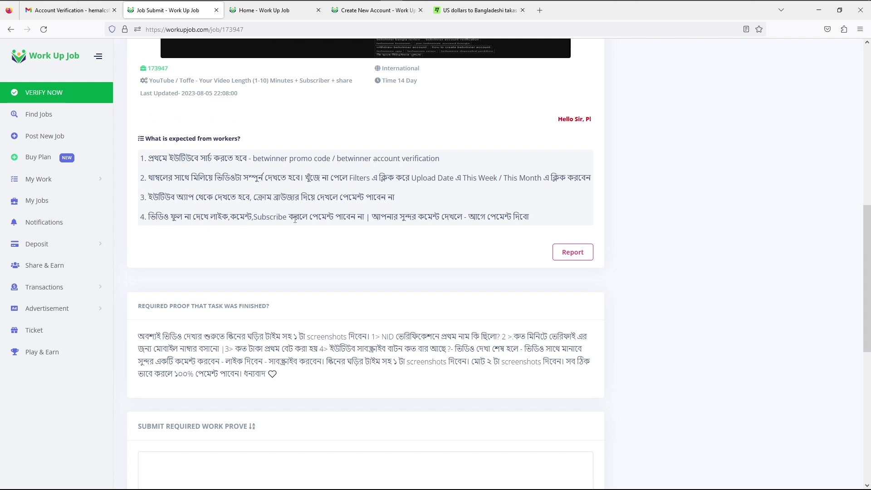
left_click_drag(147, 158, 521, 216)
left_click(346, 214)
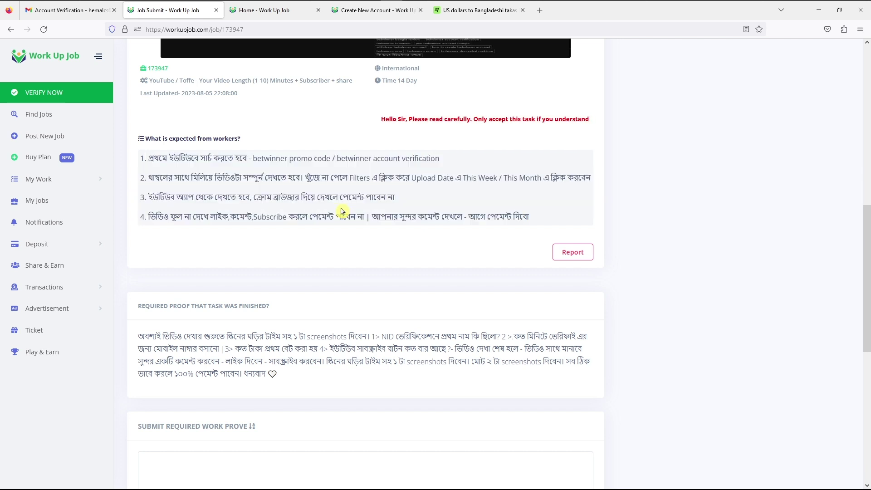
Read the required proof section sentence by sentence, highlighting the screenshot requests and the numbered questions about the video.
scroll(340, 213, "down", 3)
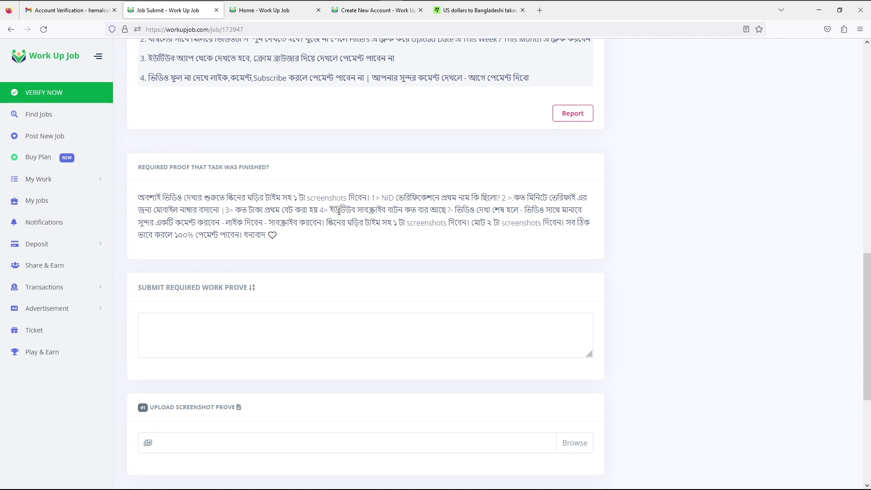
left_click_drag(139, 196, 320, 244)
left_click(166, 198)
left_click_drag(181, 200, 224, 203)
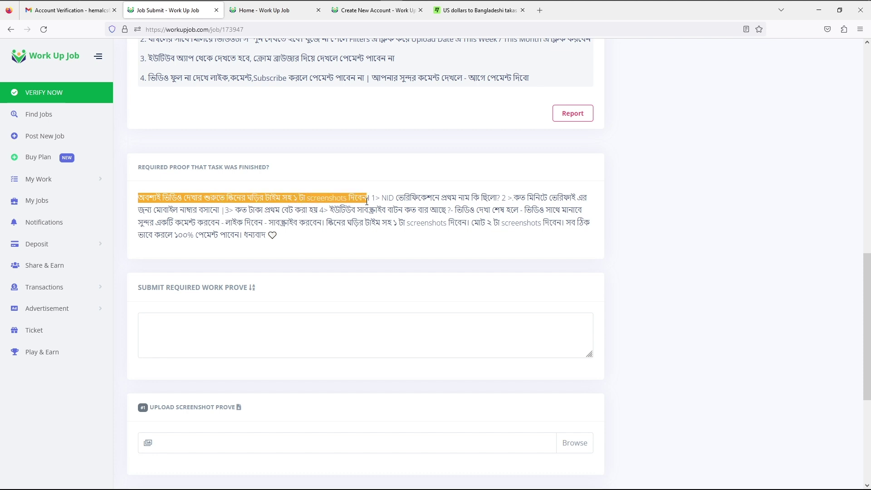
left_click(383, 200)
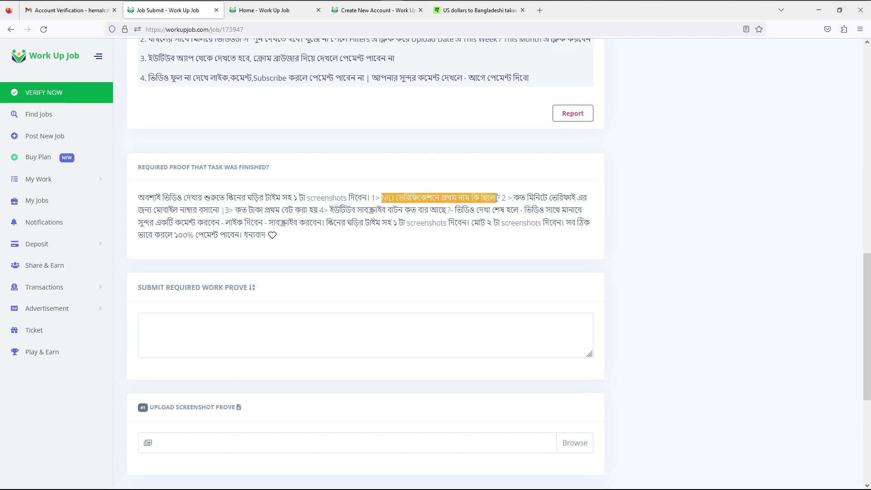
left_click(521, 200)
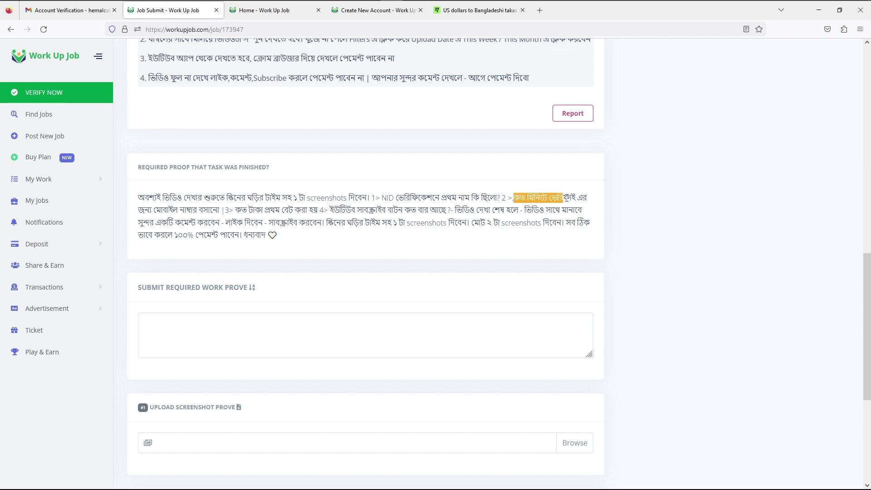
left_click_drag(604, 208, 612, 212)
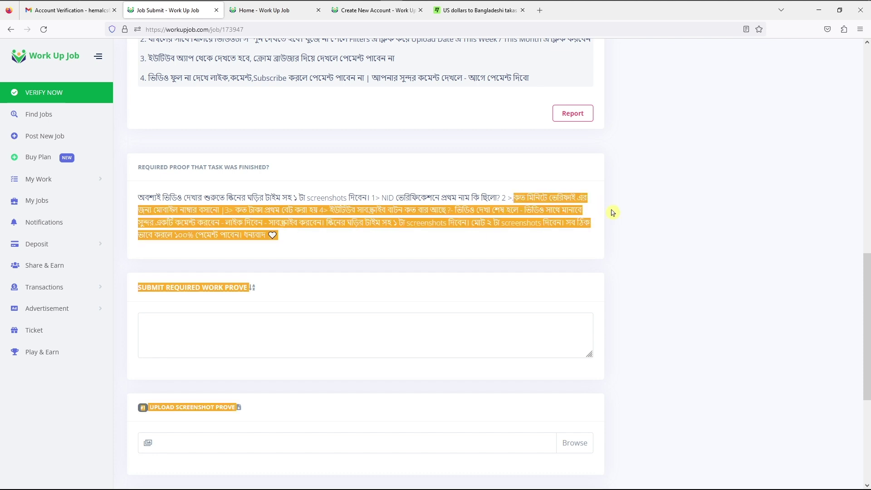
left_click(264, 220)
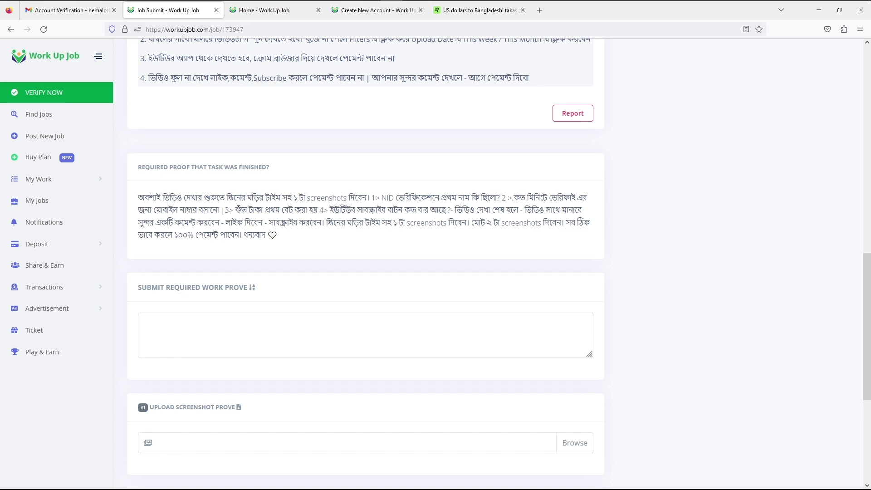
left_click(352, 208)
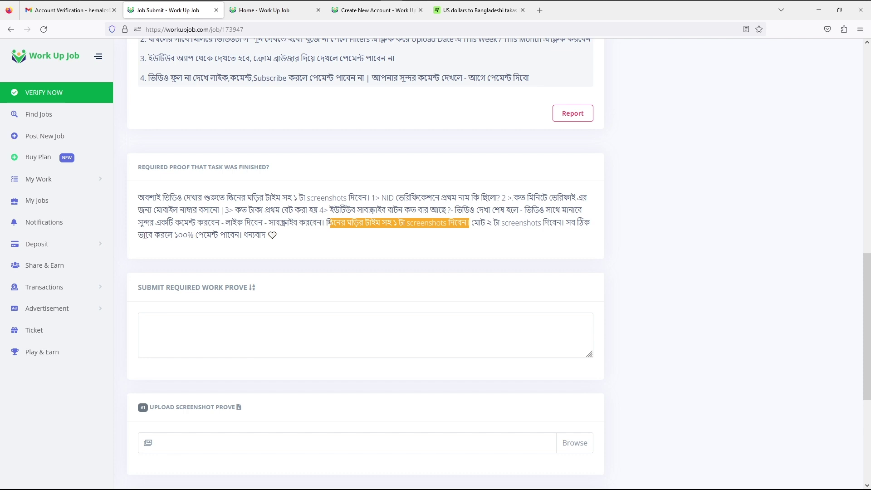
left_click_drag(144, 236, 293, 240)
left_click(388, 241)
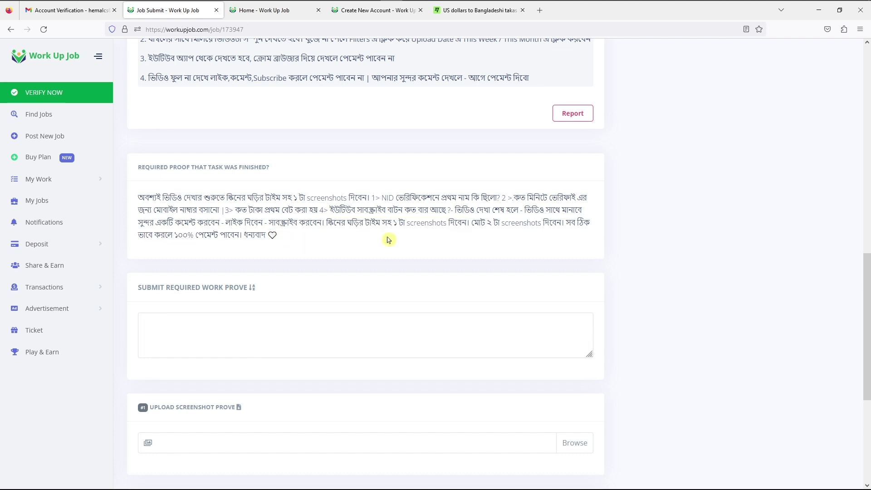
Examine the written work proof field and the two screenshot upload fields of the job submission form.
scroll(389, 240, "down", 2)
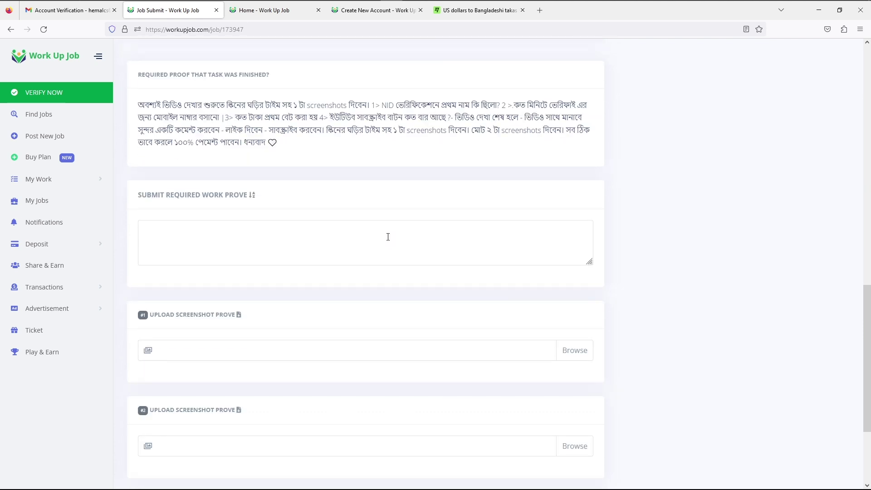
scroll(388, 237, "down", 3)
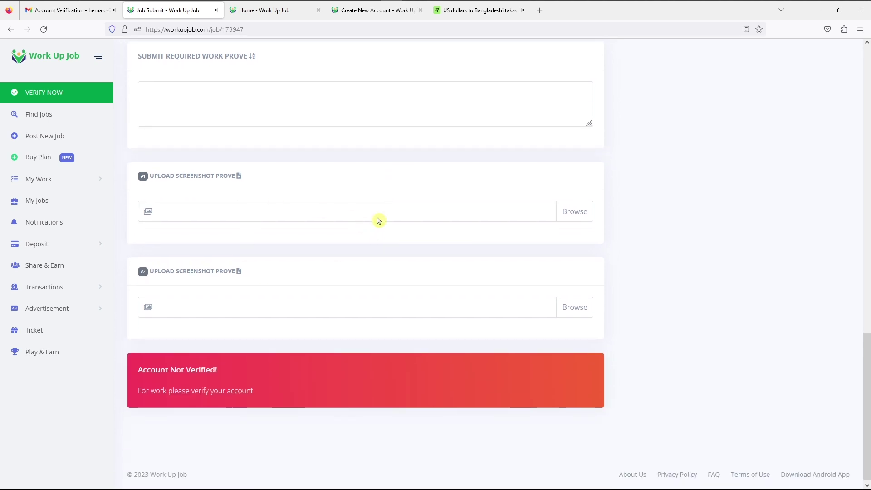
scroll(348, 234, "up", 5)
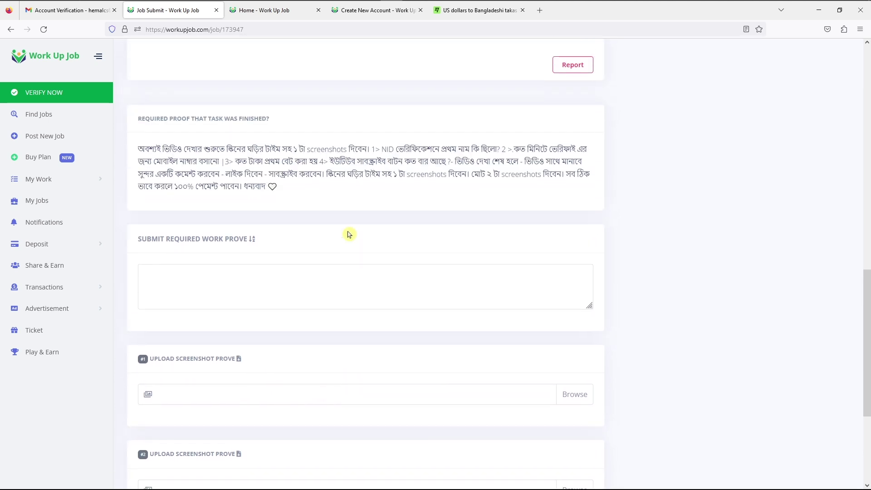
scroll(349, 234, "up", 1)
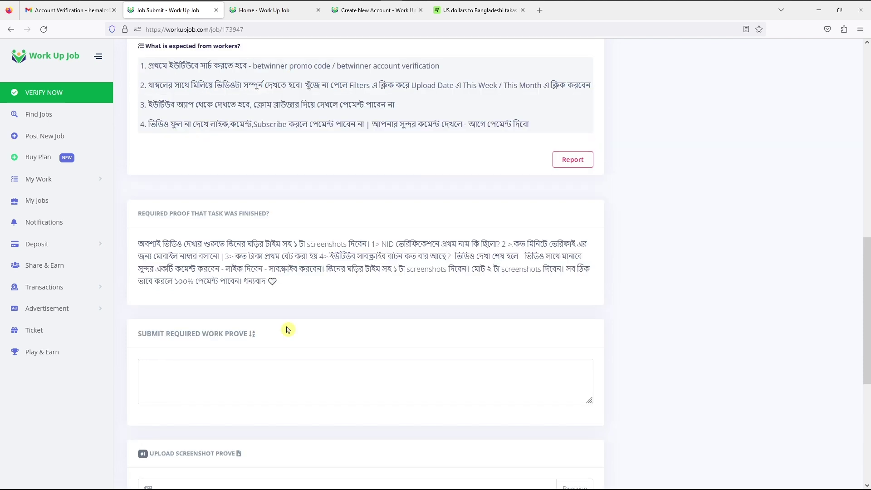
Review the four worker instructions and the required proof text again, highlighting each block.
scroll(288, 329, "up", 4)
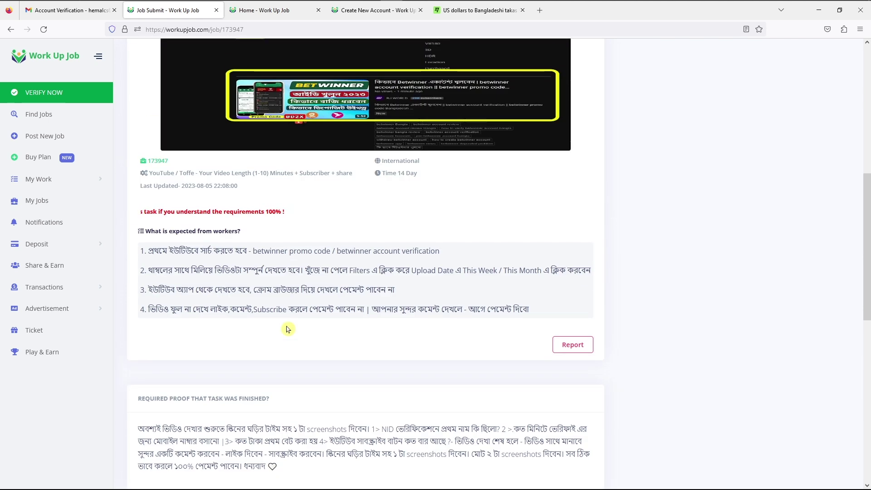
left_click_drag(148, 251, 485, 309)
left_click(408, 301)
scroll(243, 332, "down", 3)
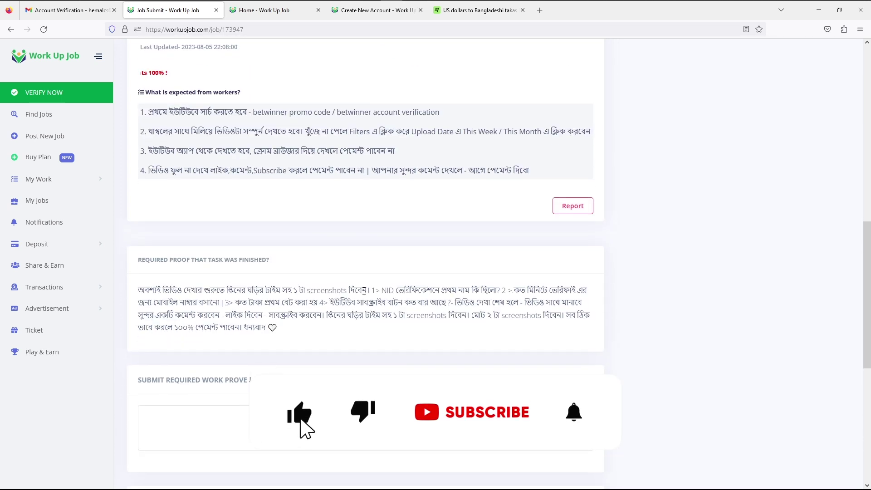
left_click_drag(139, 289, 381, 340)
left_click(382, 336)
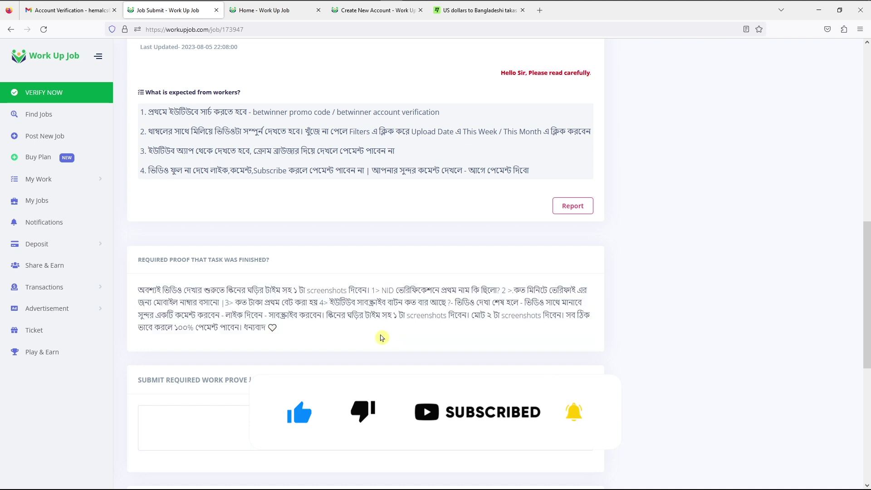
Highlight the first worker instruction and its search terms "betwinner promo code / betwinner account verification".
scroll(373, 300, "up", 2)
scroll(372, 299, "up", 1)
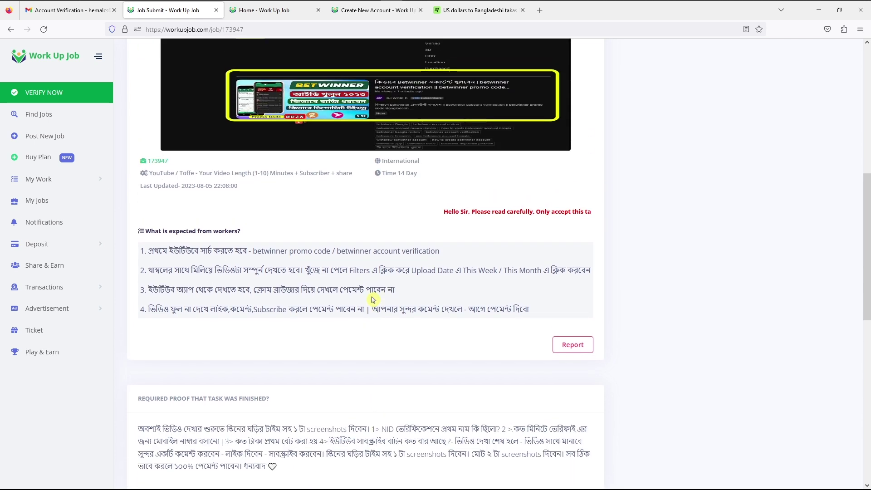
left_click_drag(147, 251, 443, 254)
left_click(273, 253)
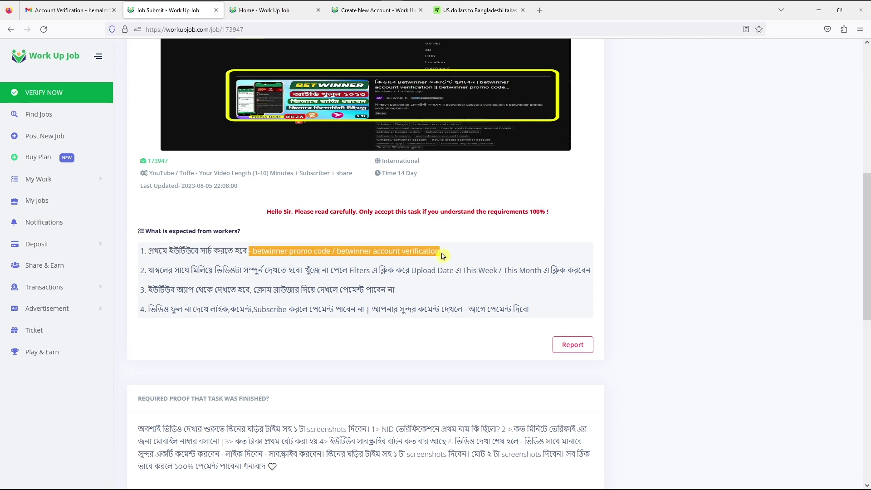
left_click(439, 262)
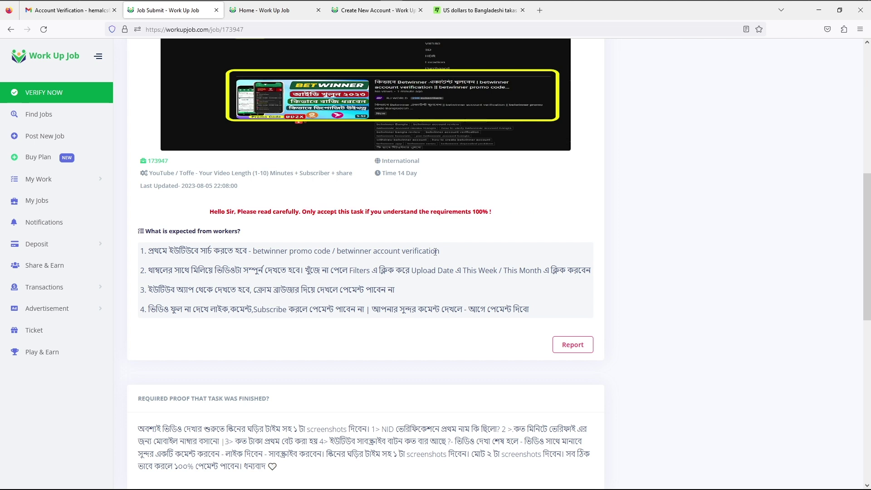
Open the job's reference screenshot in its own tab, examine the search, filters and target video, and return to the job page.
scroll(435, 252, "up", 2)
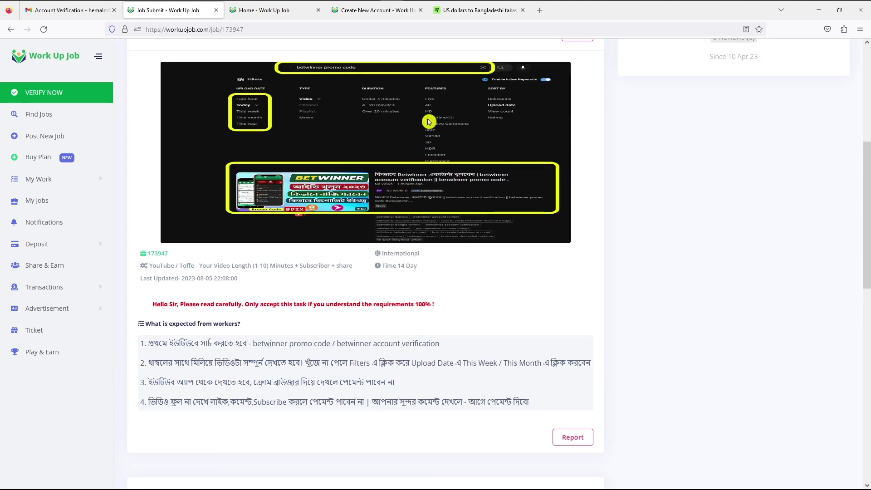
scroll(393, 158, "up", 1)
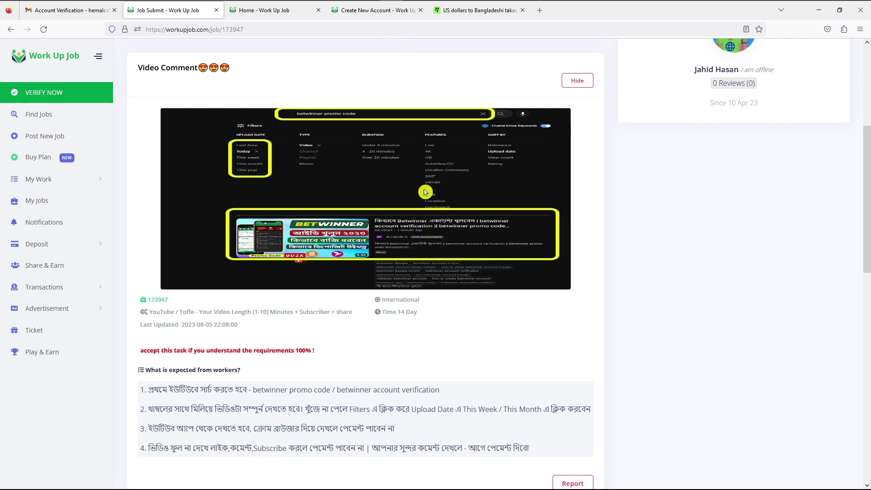
scroll(425, 192, "down", 1)
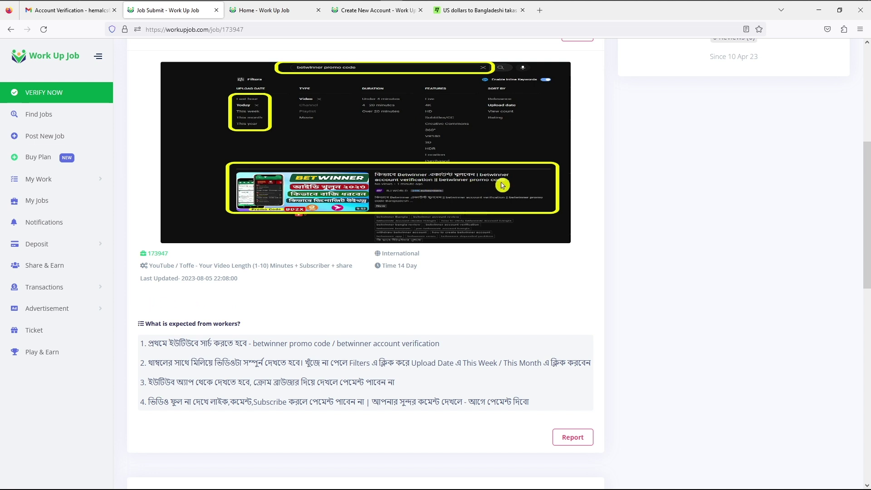
right_click(388, 148)
left_click(482, 153)
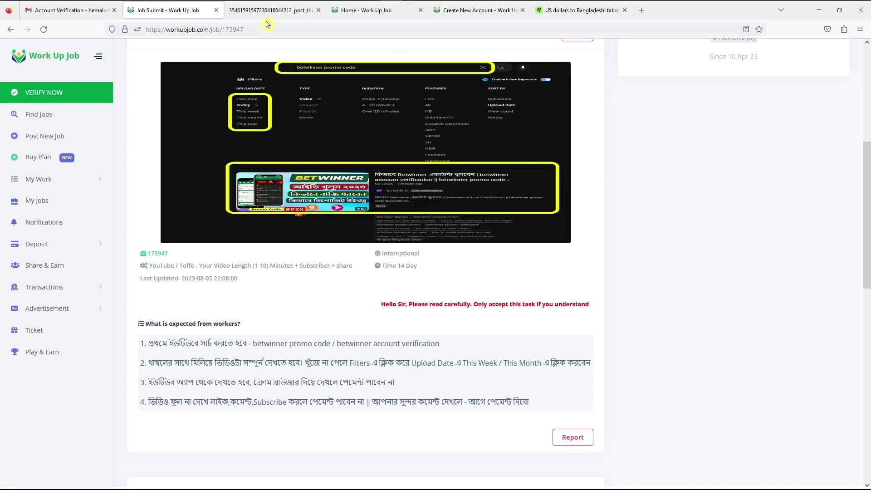
left_click(274, 10)
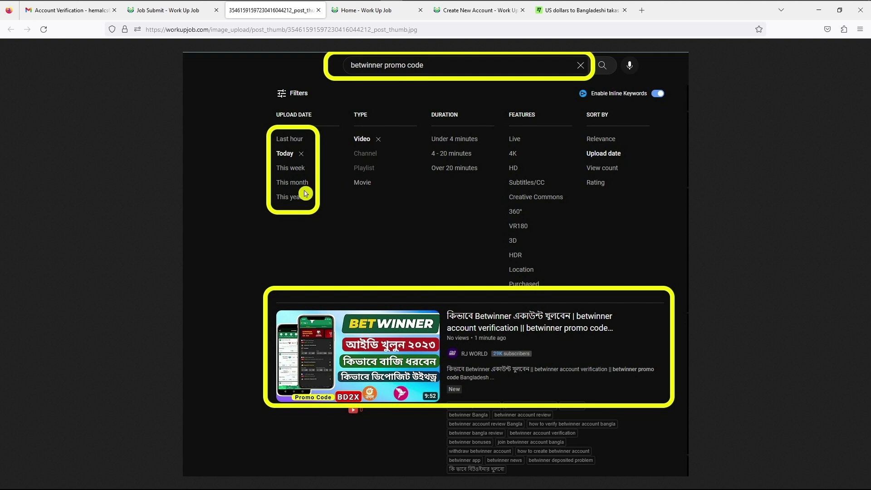
left_click(172, 10)
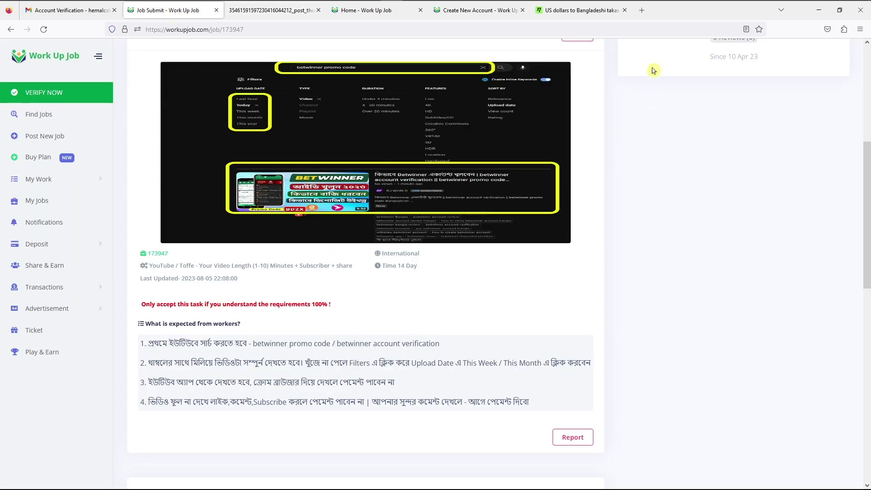
Open YouTube in a new tab and search for the copied title "কিভাবে Betwinner একাউন্ট খুলবেন | betwinner account verification || betwinner promo code".
left_click(642, 10)
left_click(370, 256)
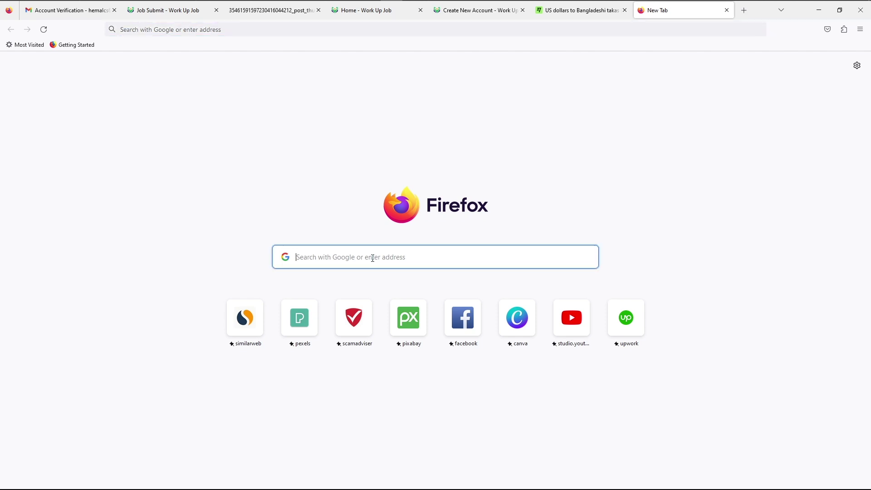
type("yout")
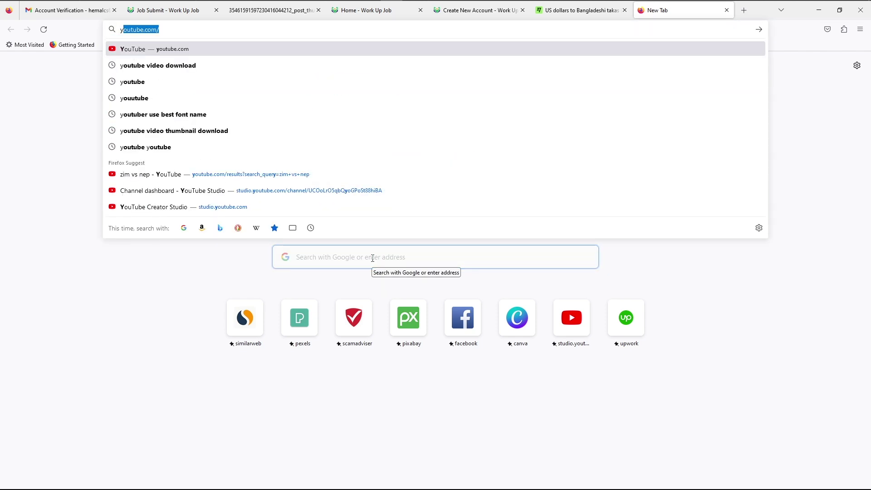
type("ube")
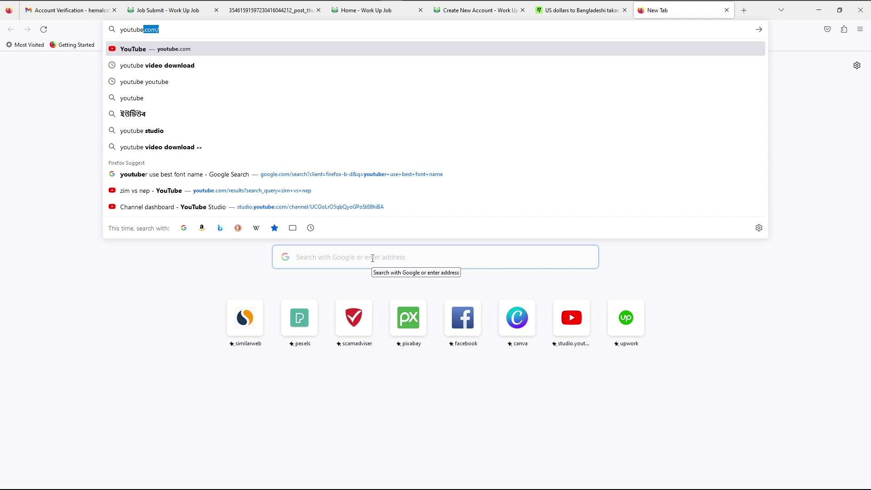
key("Return")
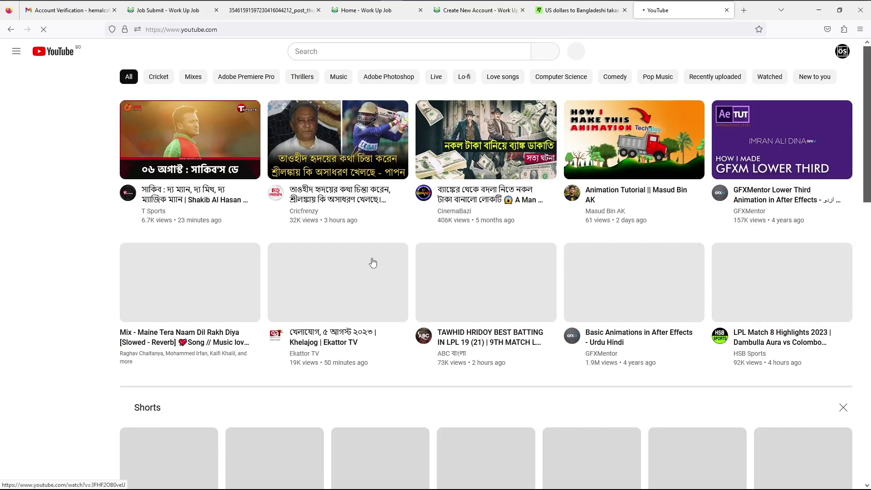
right_click(333, 48)
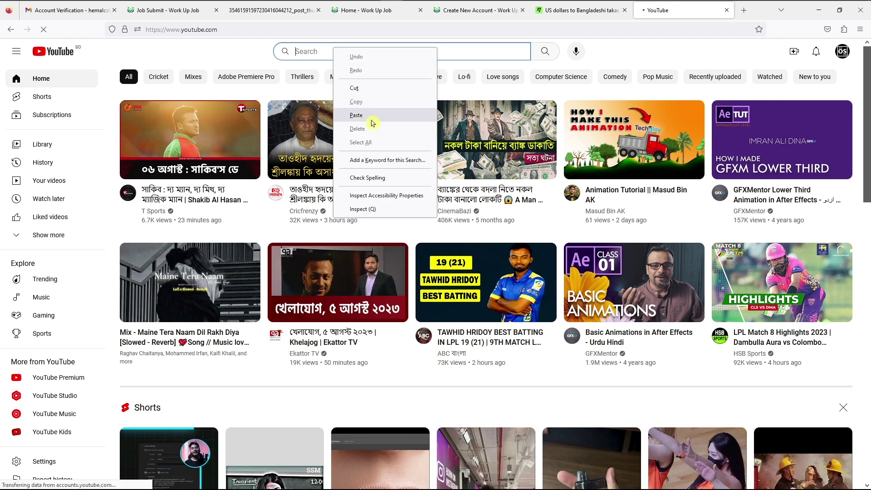
left_click(356, 115)
left_click(544, 53)
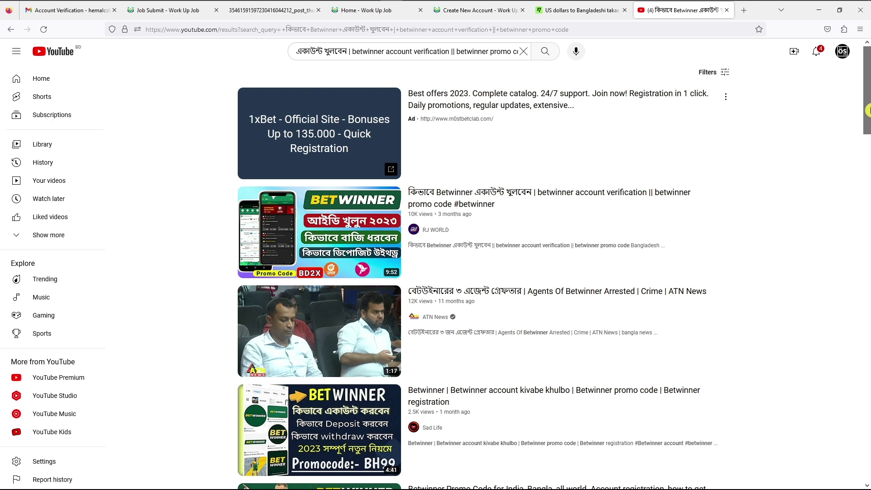
Find the RJ WORLD Betwinner video matching the job's reference thumbnail in the search results and open it.
scroll(495, 159, "down", 1)
mouse_move(360, 188)
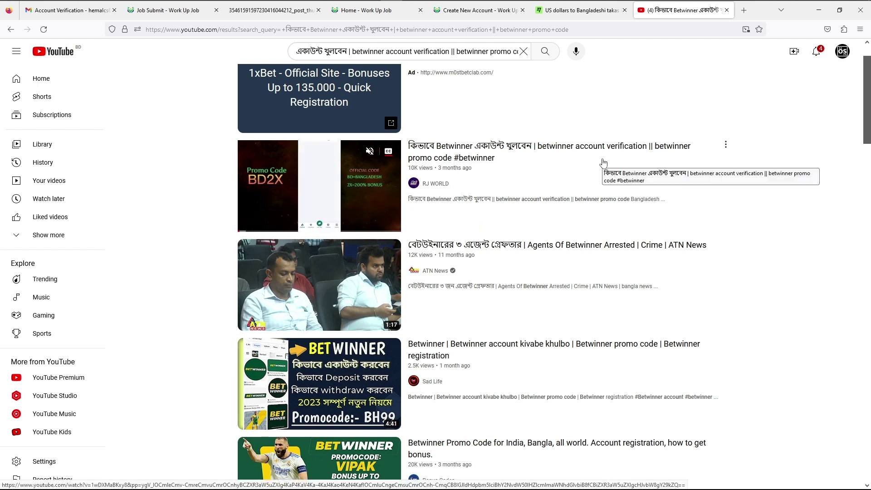
left_click(320, 194)
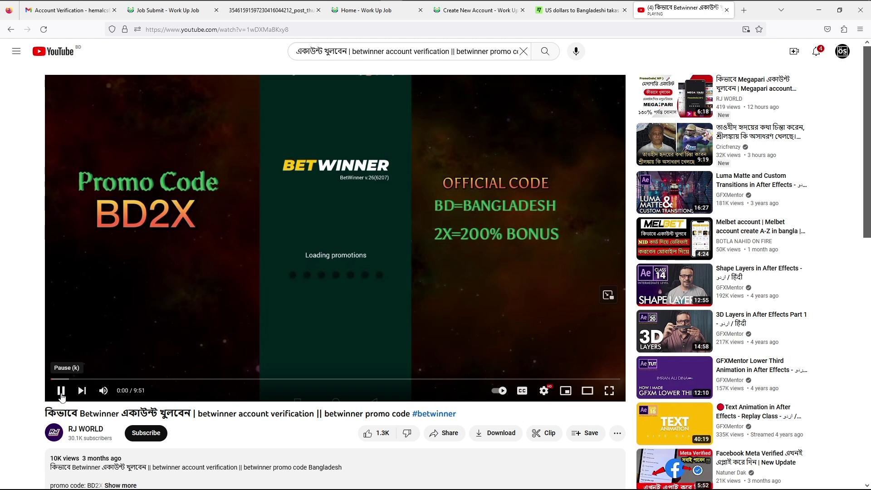
Return to the Video Comment job page and reread the first worker instruction, highlighting its text.
left_click(179, 10)
scroll(292, 291, "down", 2)
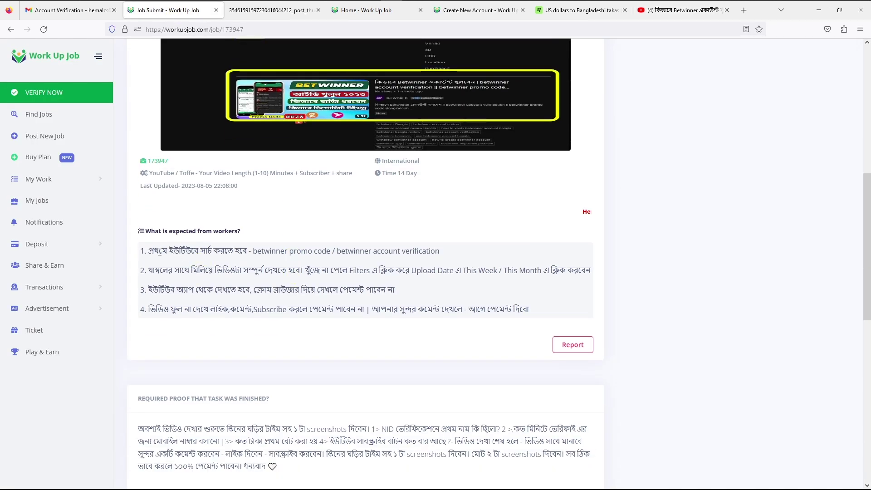
left_click_drag(152, 251, 451, 253)
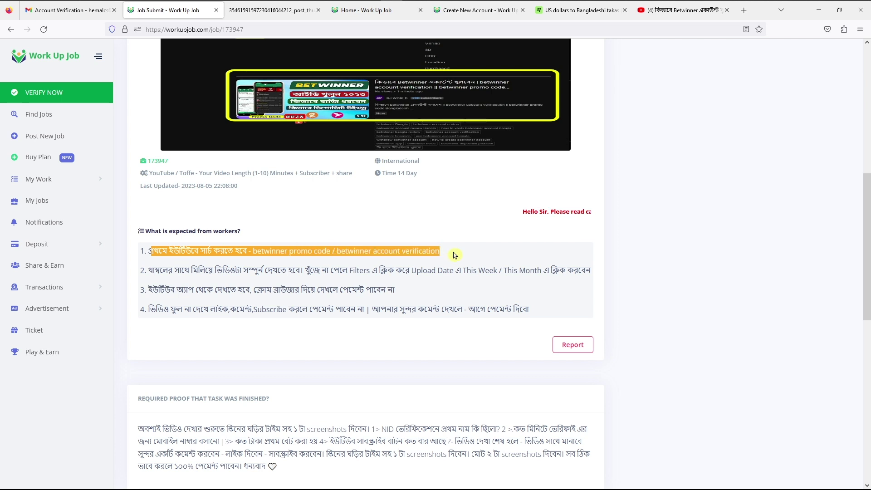
left_click(452, 254)
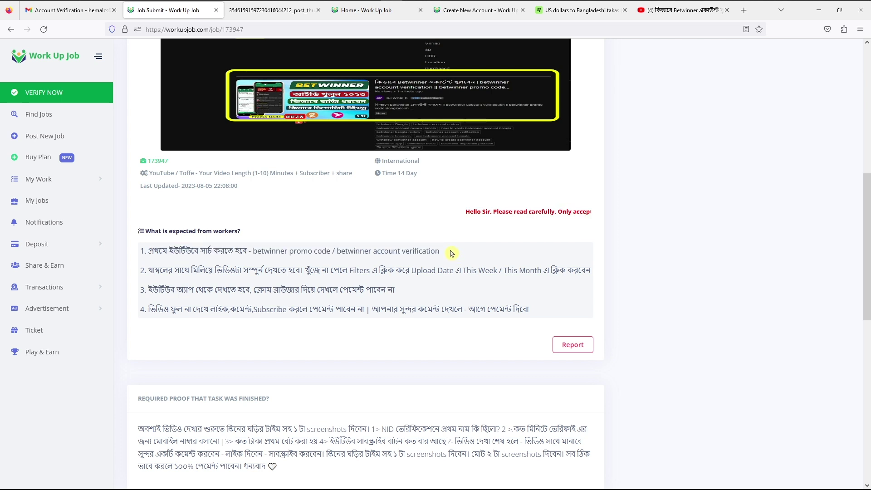
Reread the second worker instruction about matching the thumbnail and watching the full video, highlighting its text.
left_click_drag(154, 267, 263, 272)
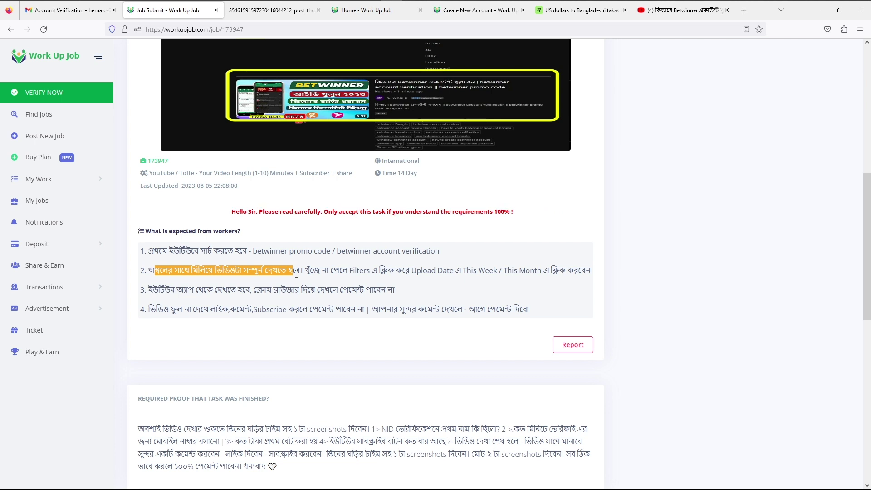
scroll(296, 274, "down", 1)
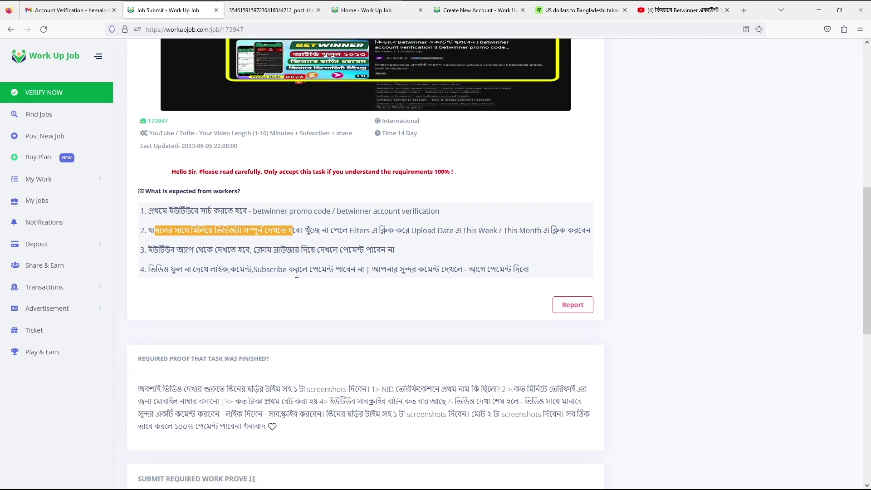
scroll(296, 273, "down", 2)
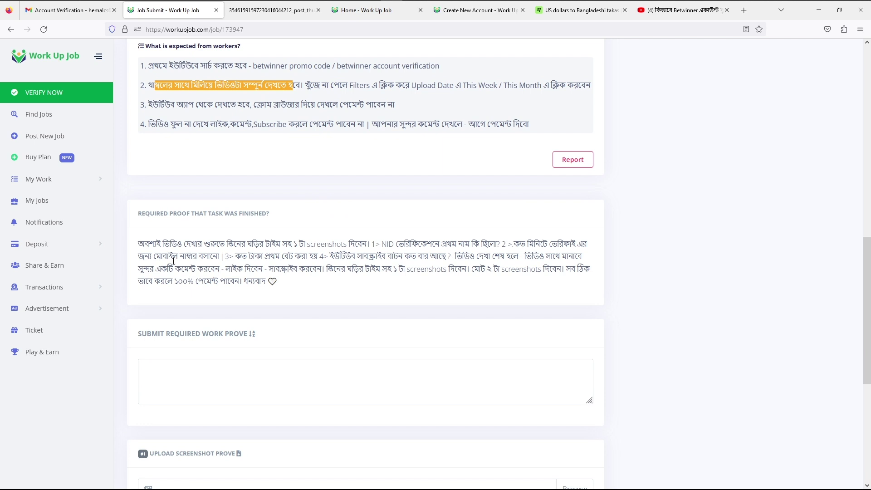
Read the required proof text, highlighting the start-of-video screenshot requirement and the first question about the NID verification name.
left_click_drag(139, 244, 274, 282)
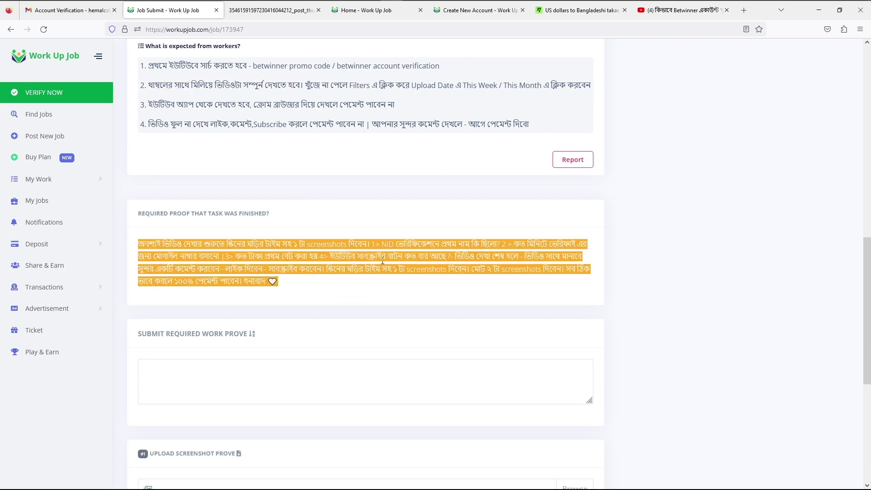
left_click(245, 243)
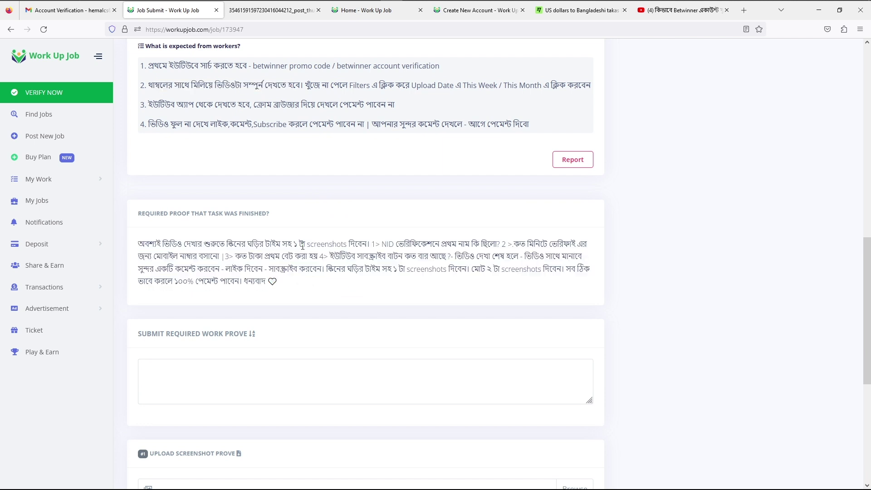
left_click_drag(294, 244, 349, 245)
left_click_drag(217, 245, 353, 256)
left_click(401, 246)
left_click_drag(396, 244, 466, 243)
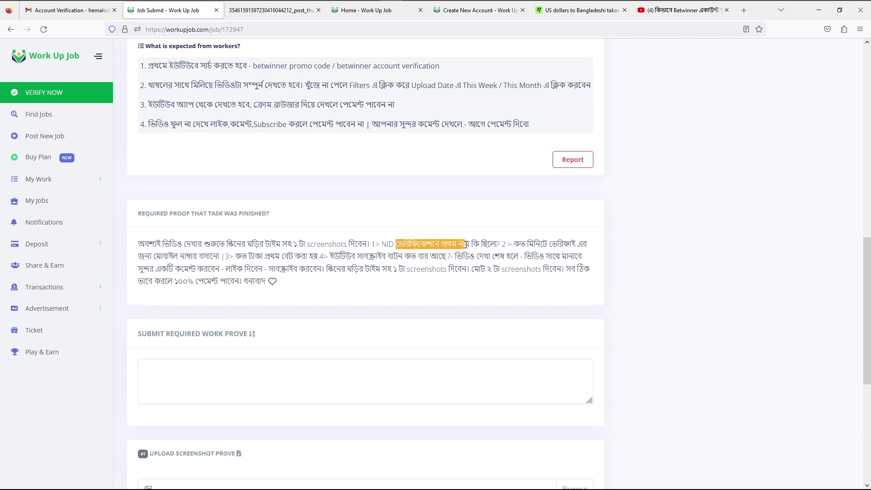
left_click(465, 245)
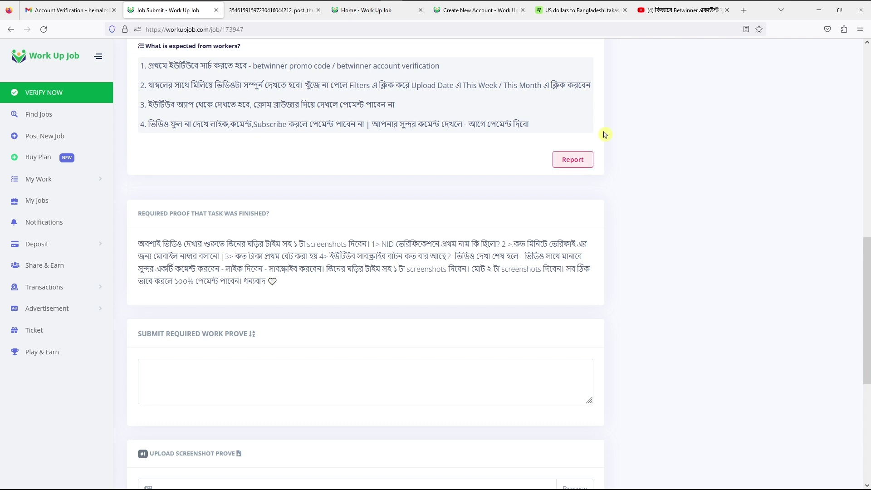
Switch to the Betwinner YouTube video, snip the player and title at 0:01, save the snip, and return to the browser.
left_click(671, 10)
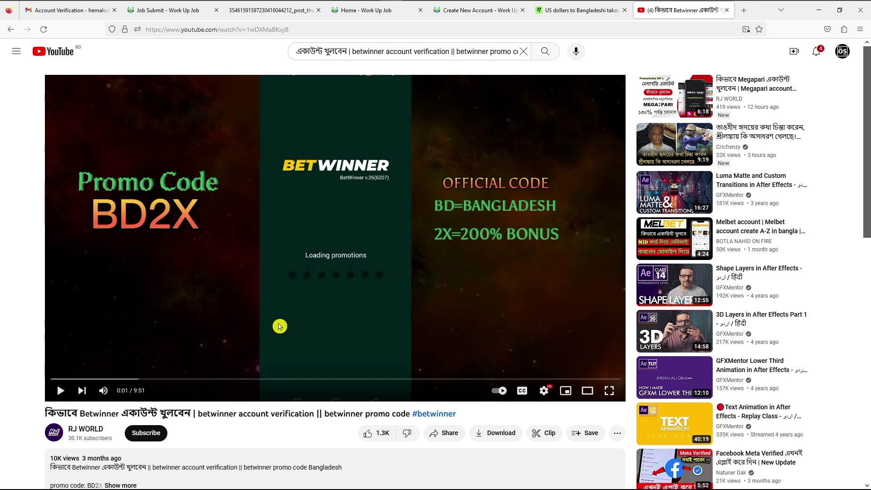
key("super+shift+s")
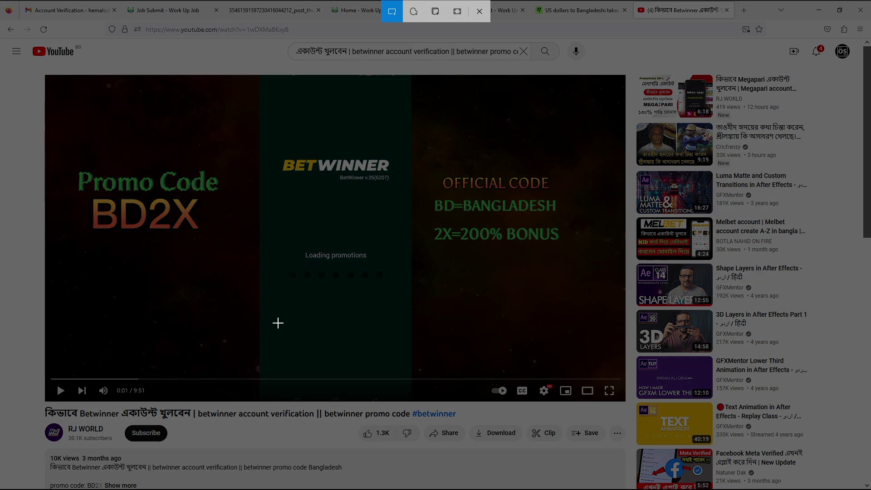
left_click_drag(27, 68, 629, 422)
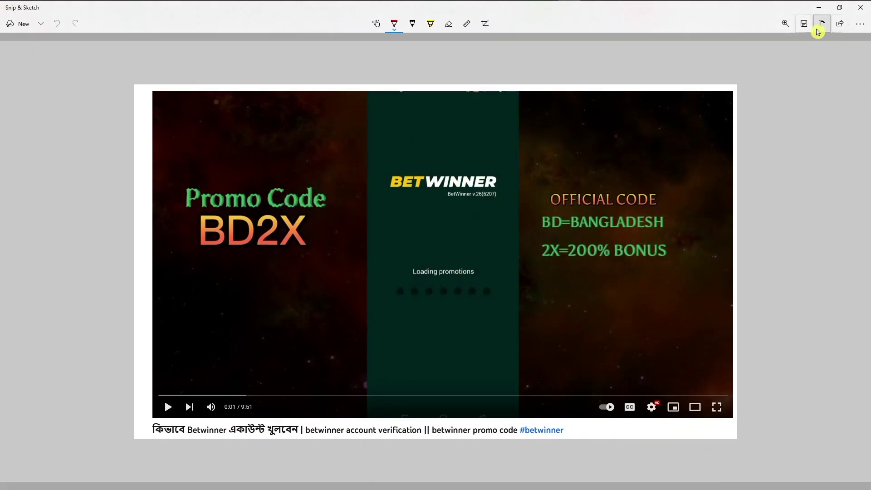
left_click(801, 27)
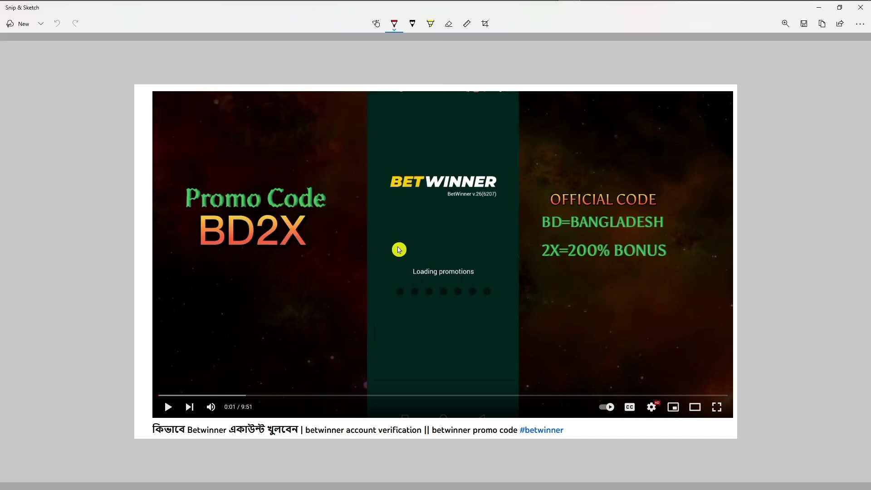
mouse_move(560, 4)
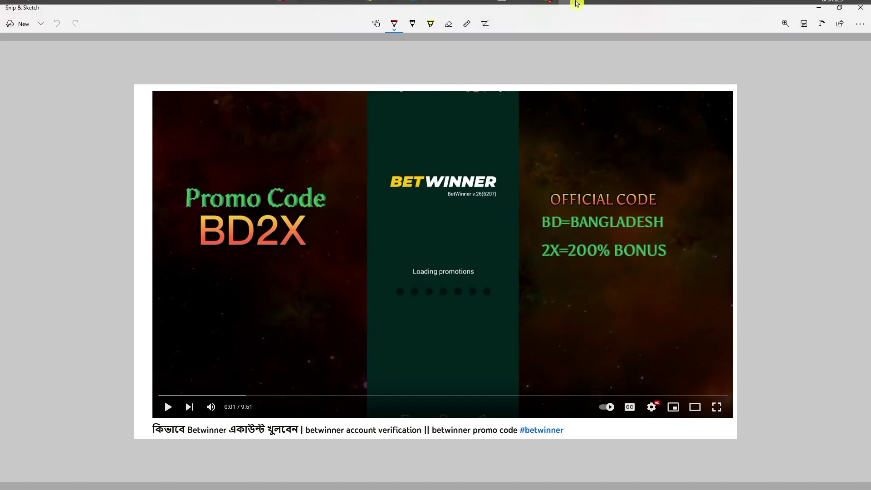
left_click(397, 4)
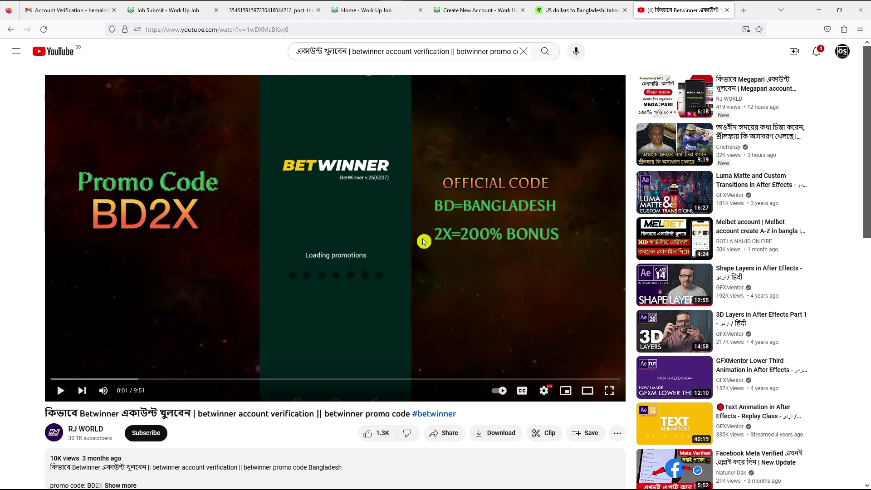
Skip the Betwinner video to its end and snip the player area at 9:50, opening the snip in Snip & Sketch.
key("End")
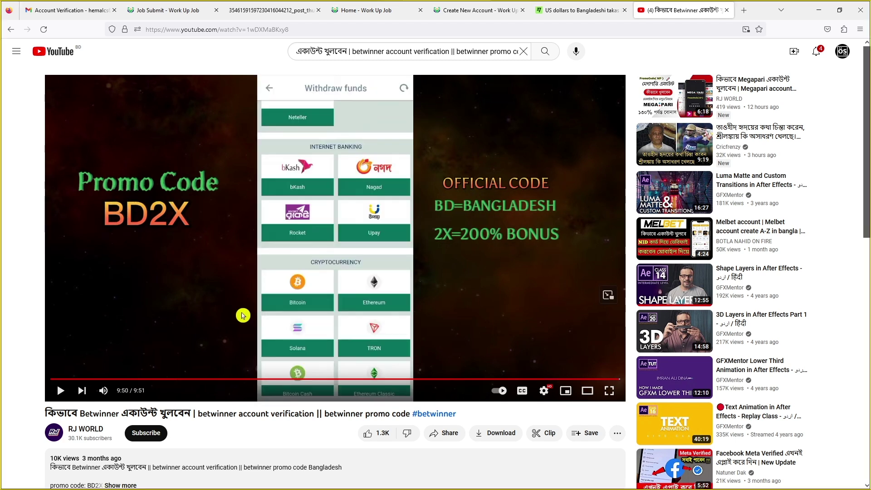
key("super+shift+s")
mouse_move(20, 65)
left_mouse_down()
mouse_move(270, 295)
mouse_move(603, 414)
mouse_move(632, 413)
left_mouse_up()
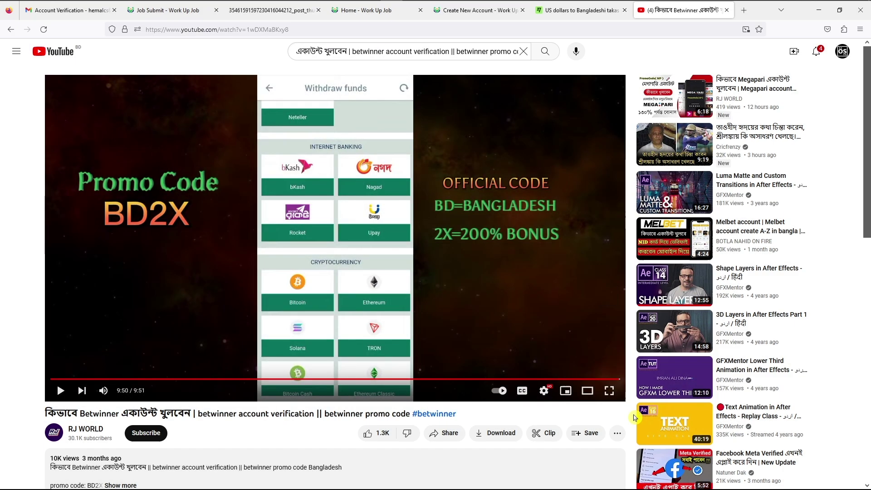
left_click(797, 407)
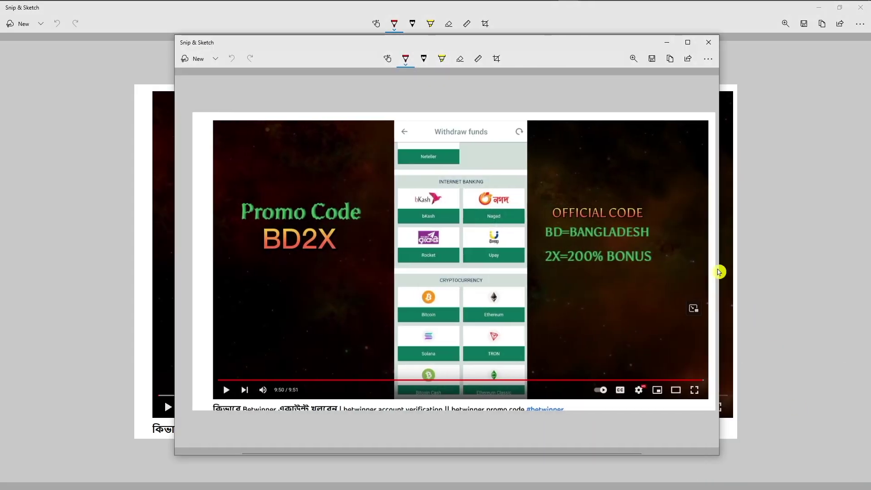
left_click(653, 64)
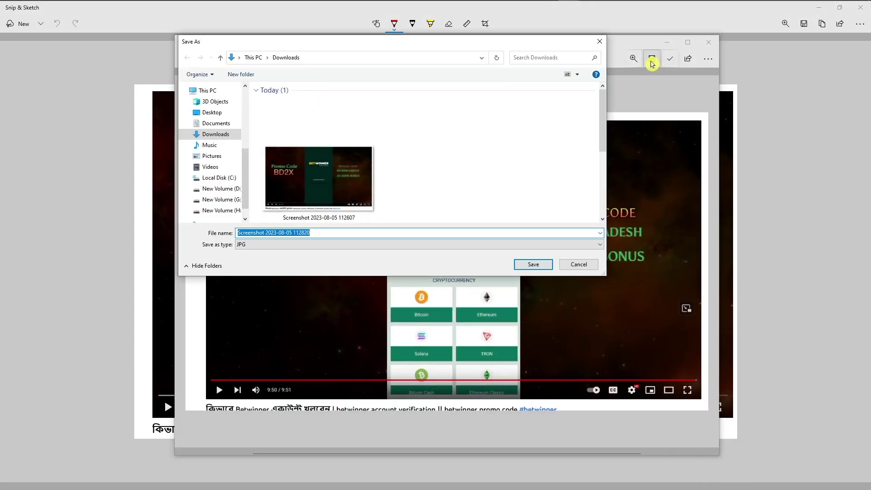
left_click(347, 232)
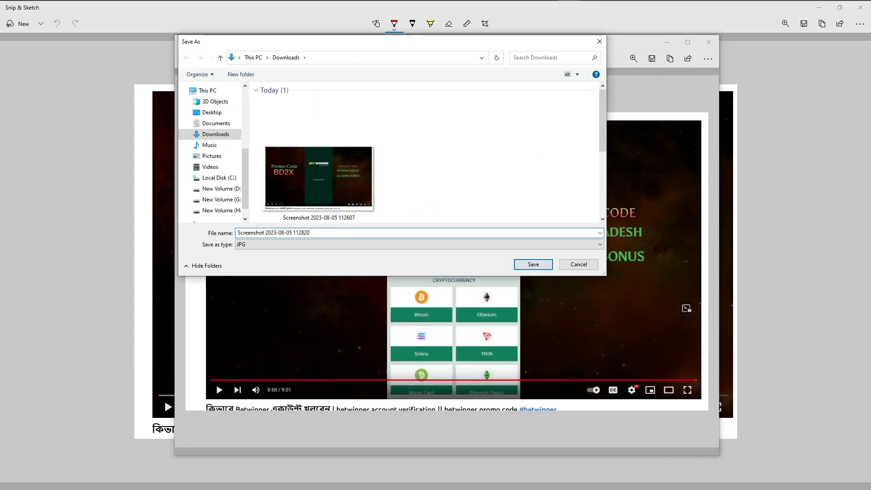
left_click(539, 267)
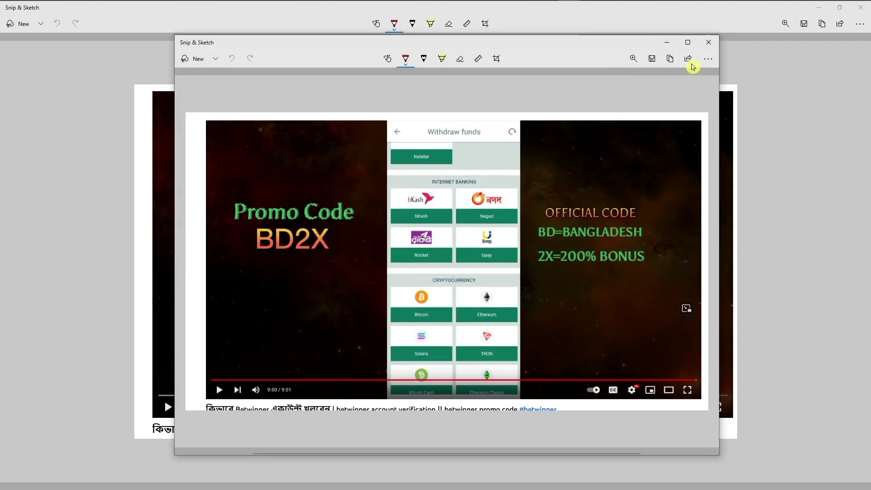
left_click(709, 42)
mouse_move(599, 4)
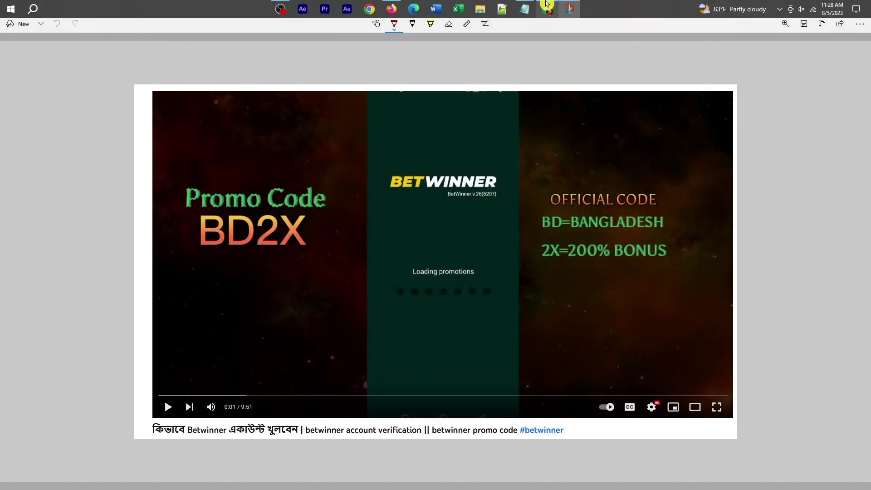
left_click(391, 8)
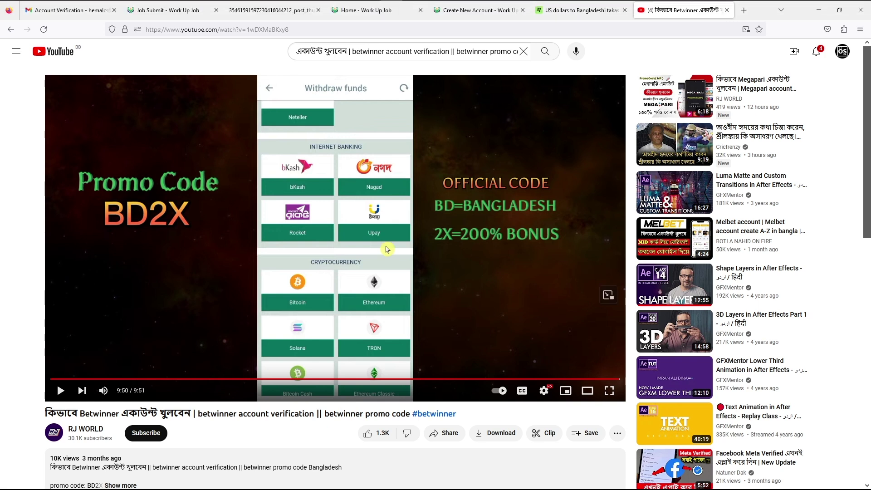
Return to the Video Comment job page and review the work-proof field heading and the screenshot and question requirements.
left_click(159, 10)
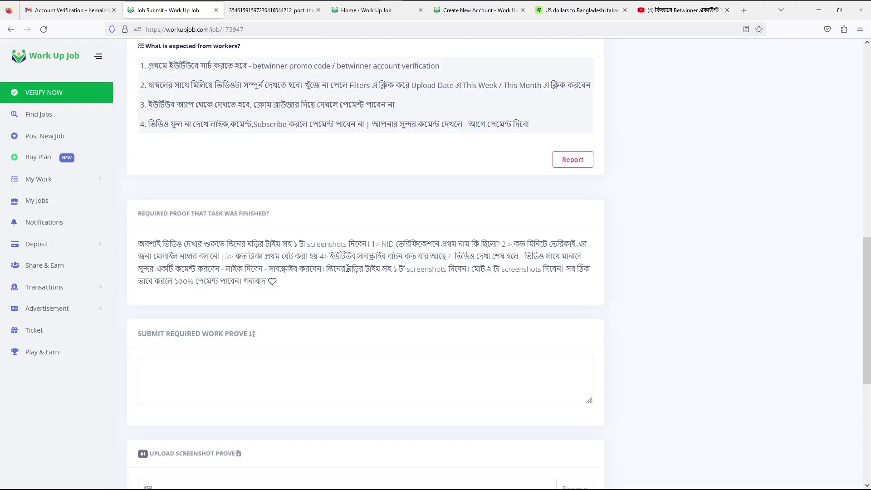
scroll(363, 274, "down", 2)
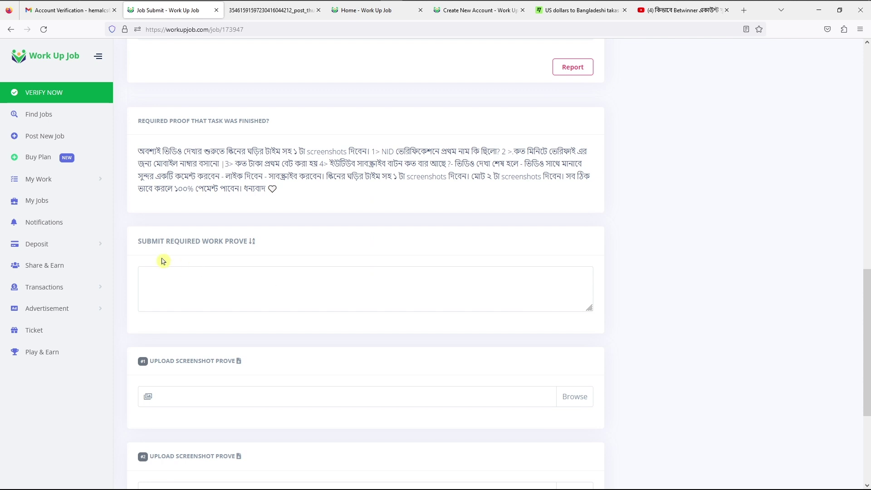
left_click_drag(137, 241, 256, 242)
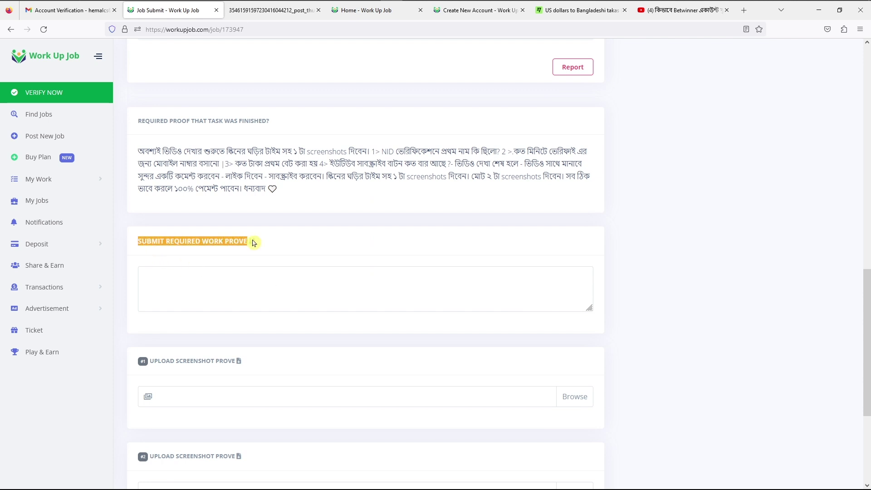
left_click(357, 249)
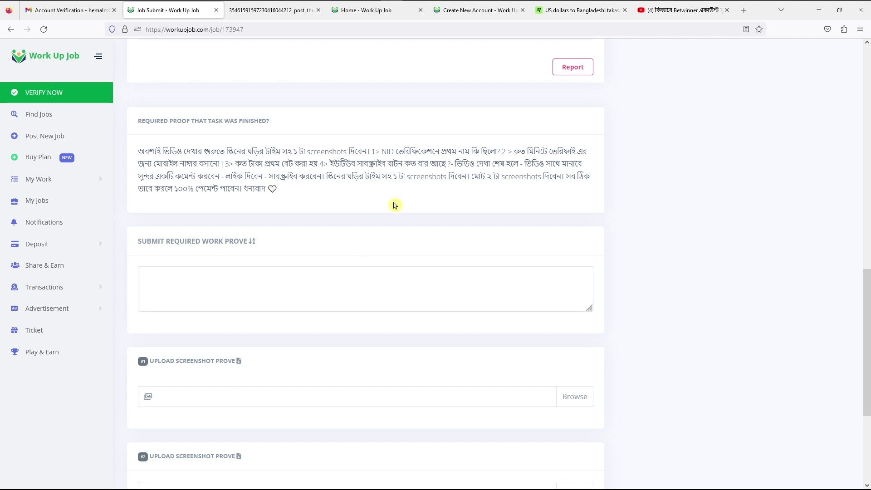
left_click_drag(294, 151, 361, 153)
left_click(339, 153)
left_click_drag(381, 152, 570, 152)
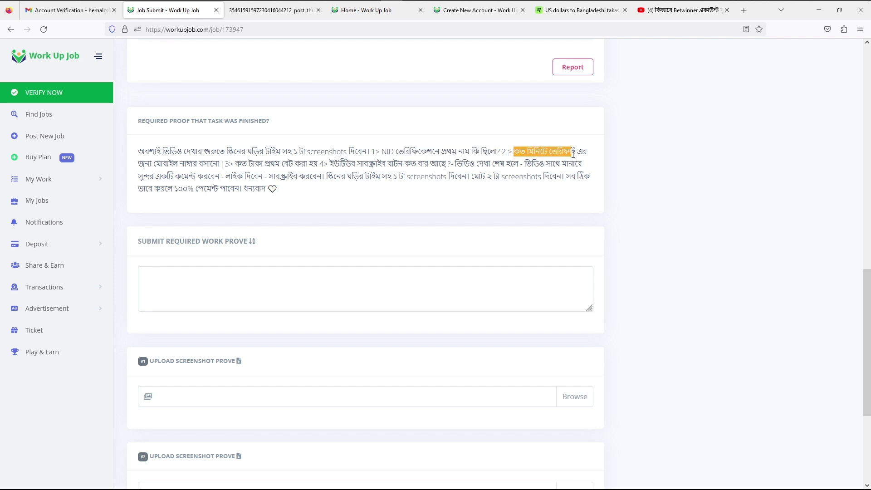
left_click(323, 187)
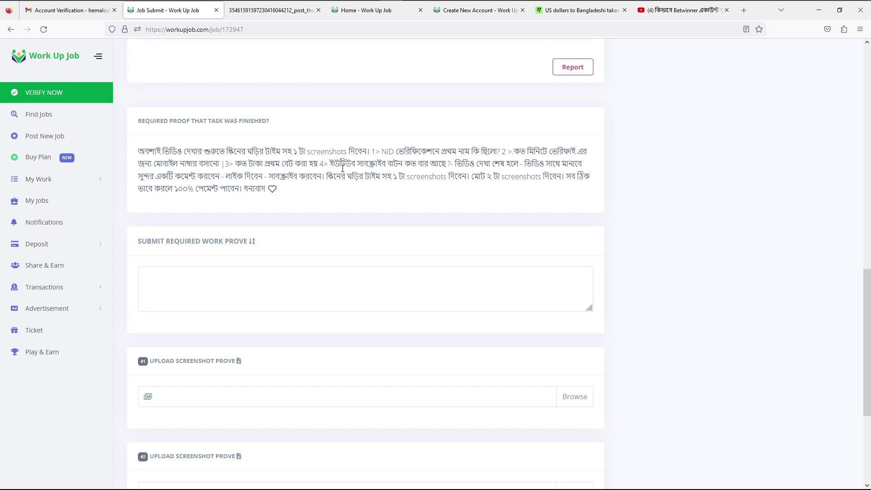
Paste the prepared answers into the work-proof field: the NID first name, minute ৩ for verification, 15 টাকা first bet, and 2 subscribe buttons.
left_click(209, 287)
right_click(179, 278)
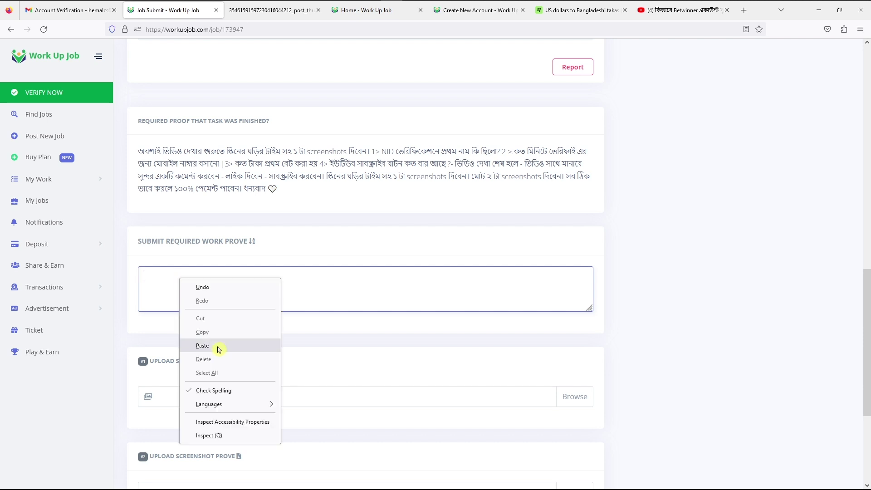
left_click(203, 345)
Check each pasted answer line in the work-proof field and reread the requirement for ২ টা screenshots in total.
left_click_drag(143, 277, 270, 280)
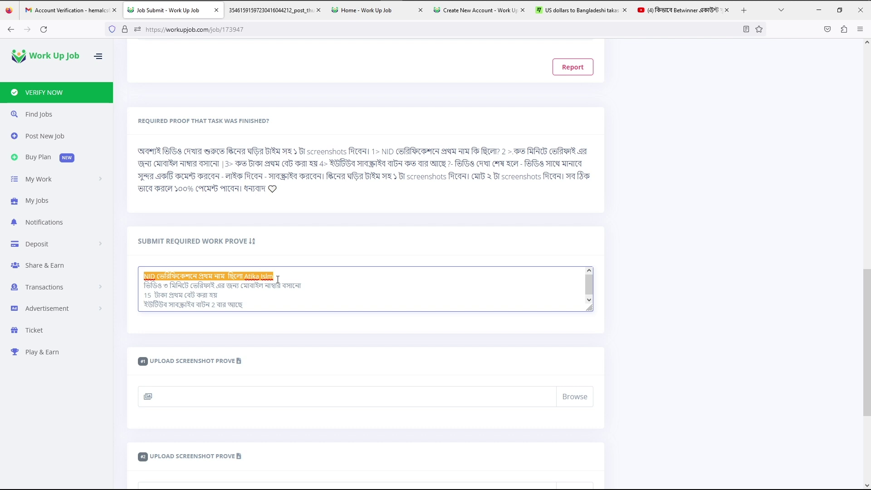
left_click(312, 277)
left_click_drag(143, 285, 316, 290)
triple_click(159, 295)
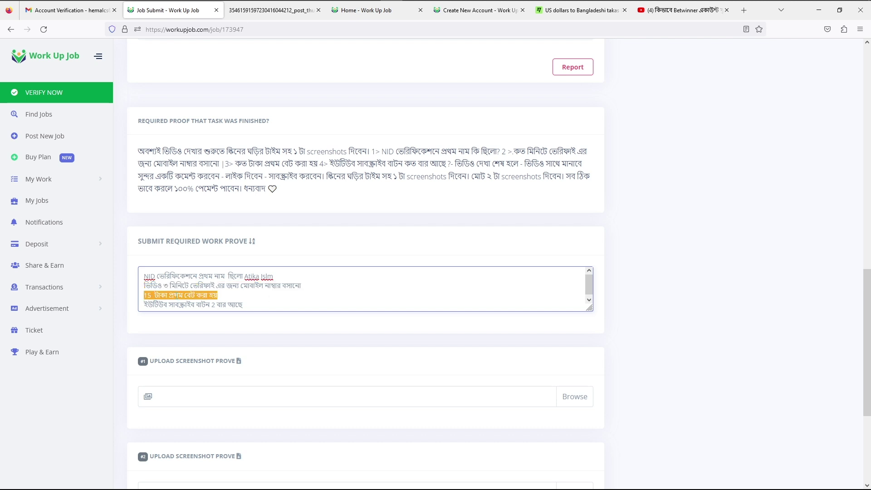
left_click_drag(144, 305, 249, 305)
left_click(280, 303)
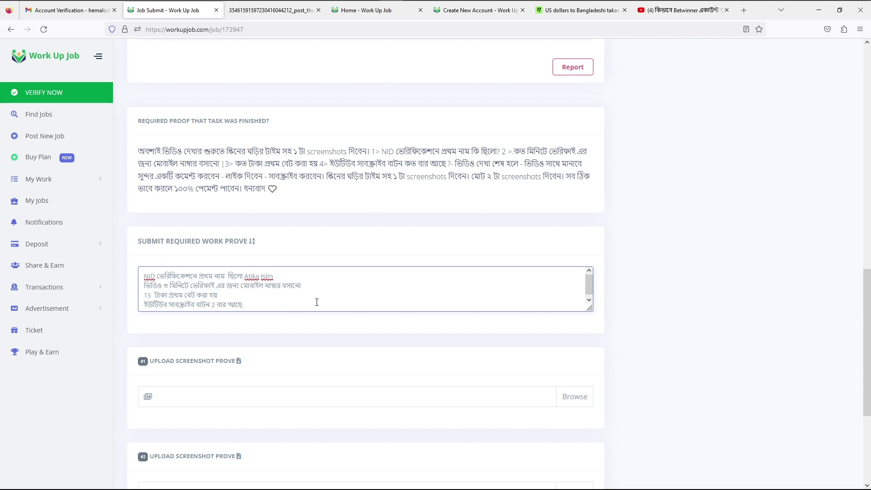
scroll(316, 302, "down", 1)
left_click_drag(487, 176, 558, 178)
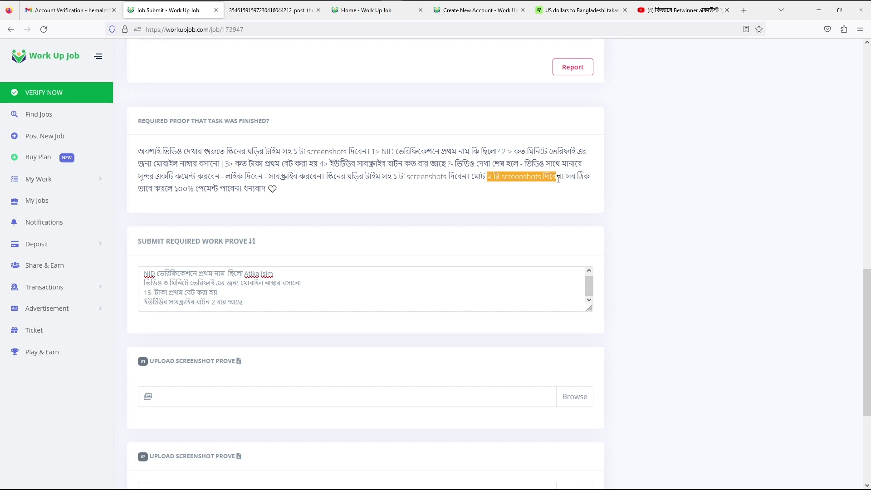
left_click(436, 200)
scroll(435, 200, "down", 3)
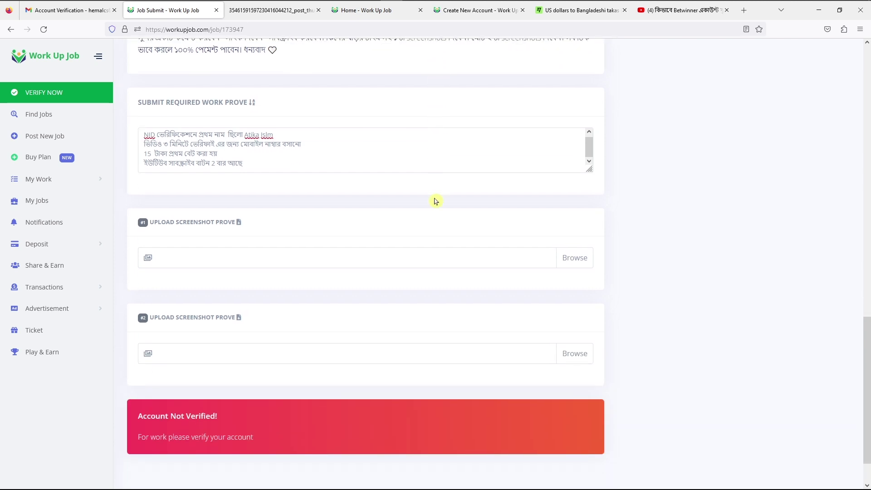
left_click(570, 260)
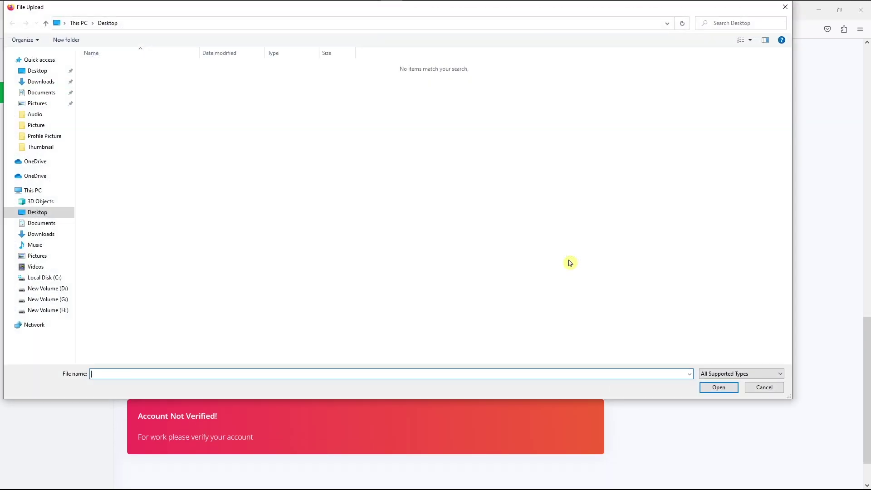
left_click(41, 82)
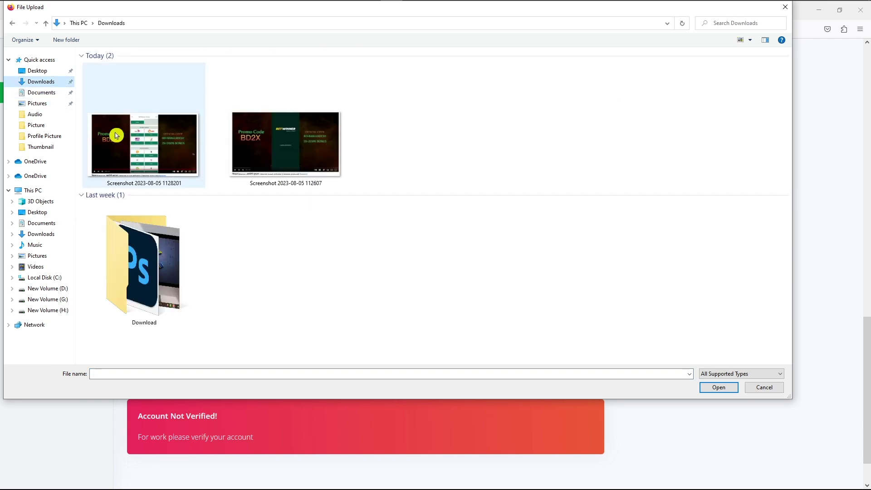
left_click(135, 151)
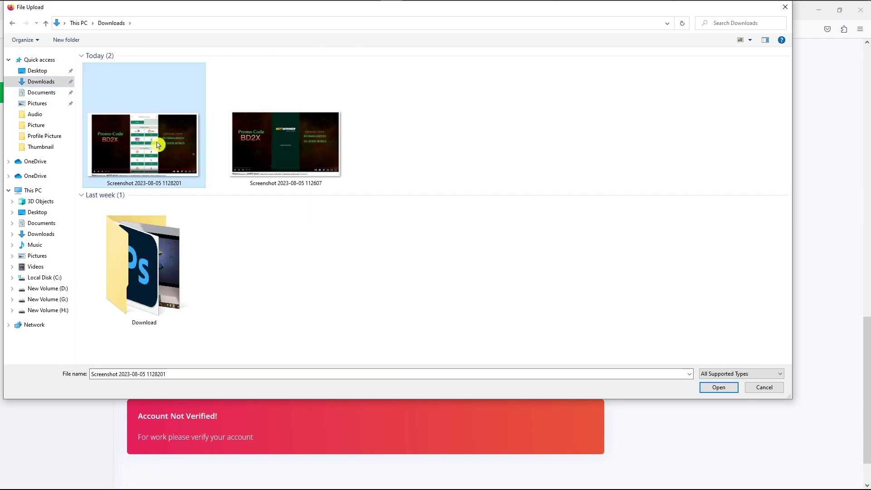
left_click(719, 388)
scroll(453, 279, "down", 2)
left_click(579, 303)
left_click(295, 143)
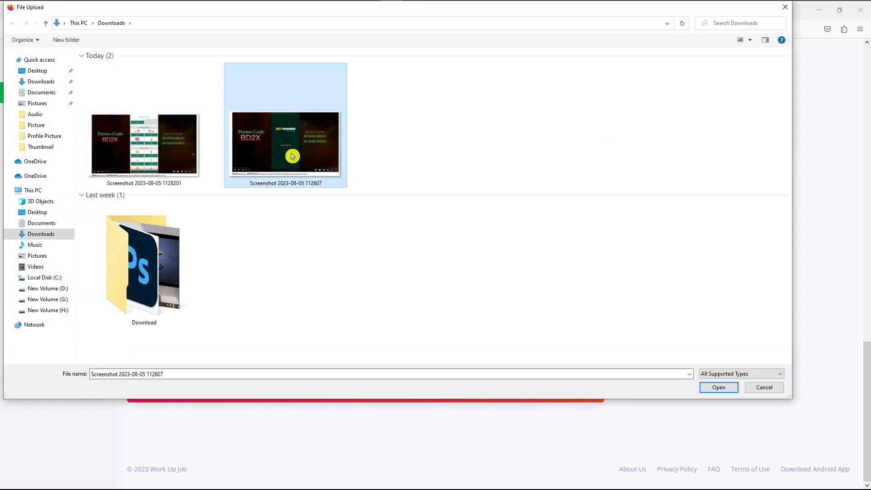
left_click(719, 387)
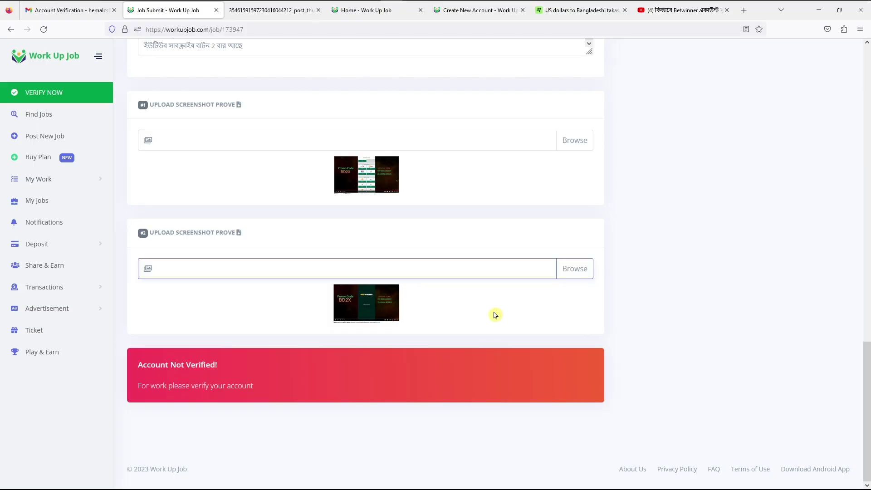
Read the account status notice below the screenshot proofs and recheck the entered answers and uploaded images.
left_click_drag(134, 371, 235, 372)
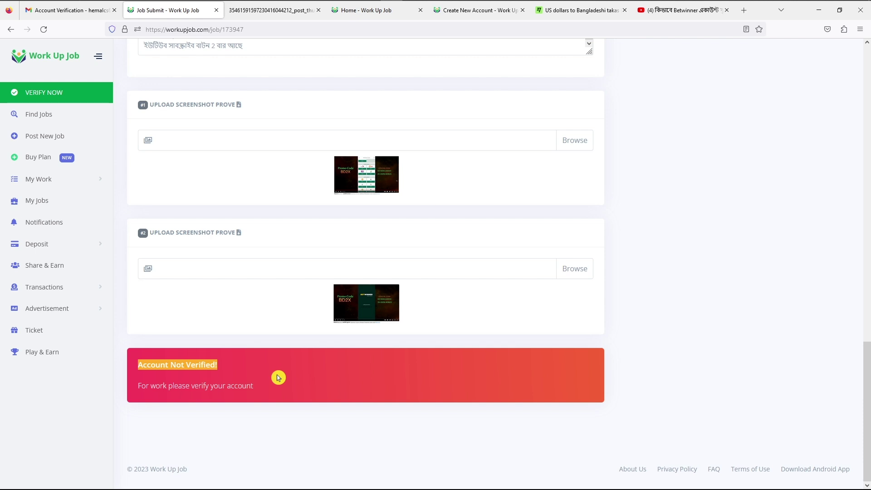
left_click(278, 377)
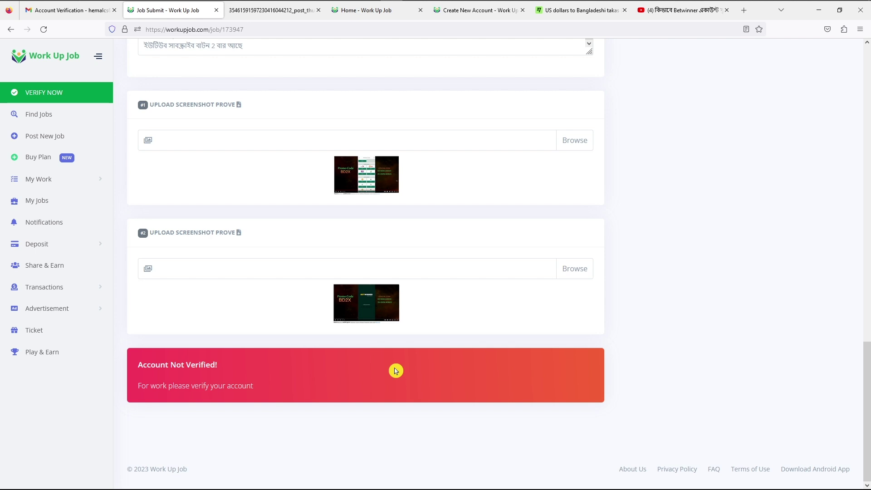
scroll(396, 371, "up", 3)
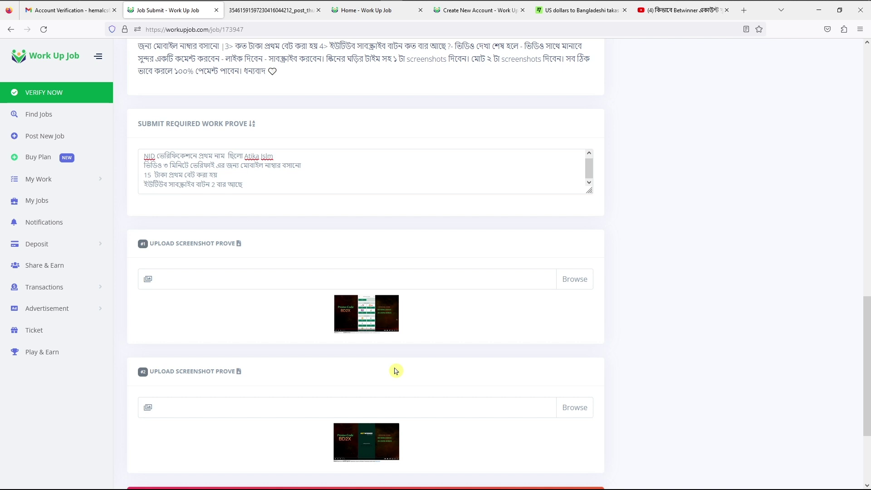
scroll(395, 371, "down", 3)
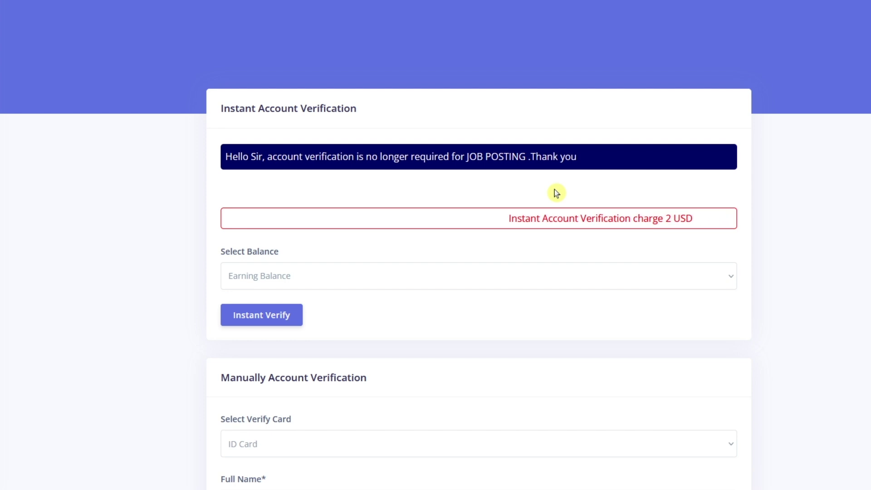
Examine the Manually Account Verification form's full name, card number, card front image and real image fields.
scroll(557, 193, "down", 7)
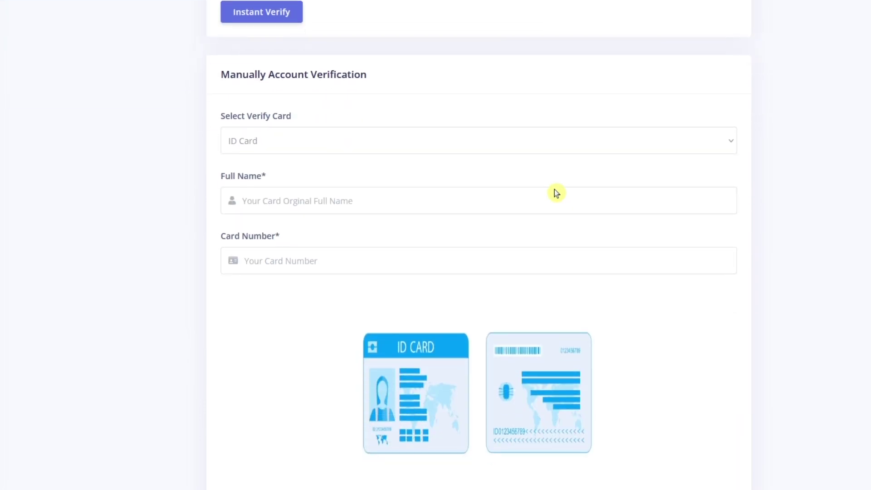
left_click_drag(220, 74, 431, 76)
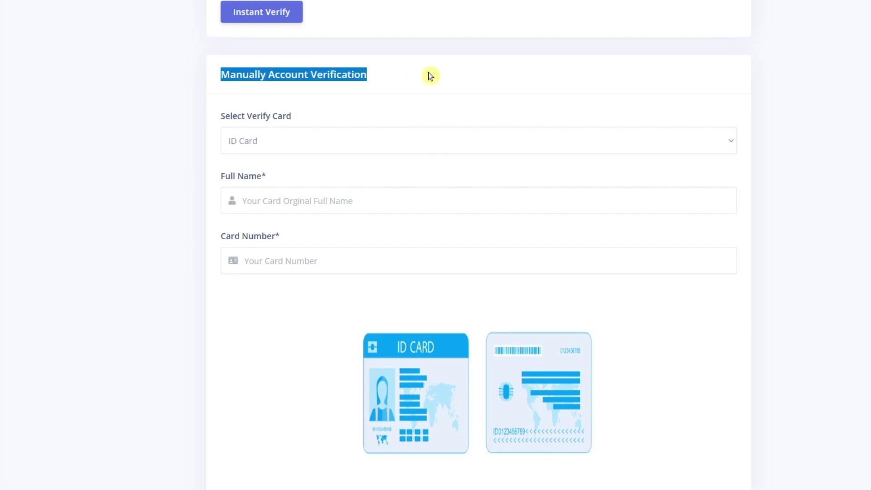
left_click(482, 79)
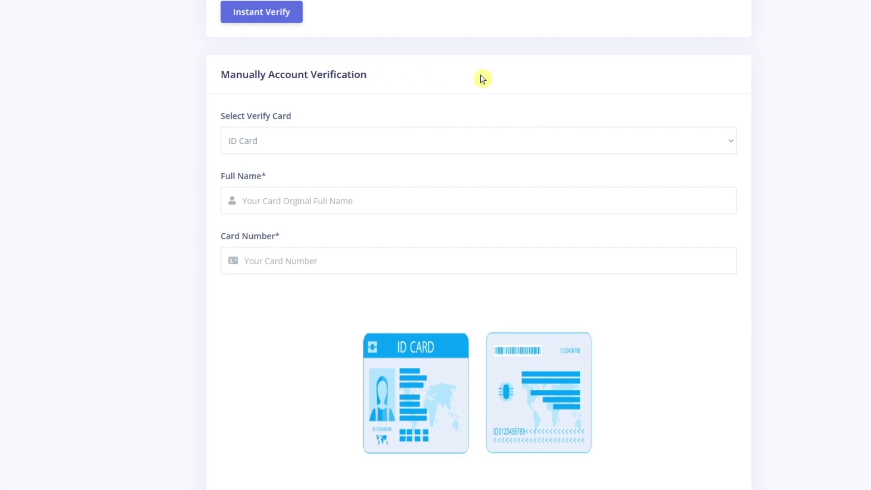
scroll(482, 79, "down", 3)
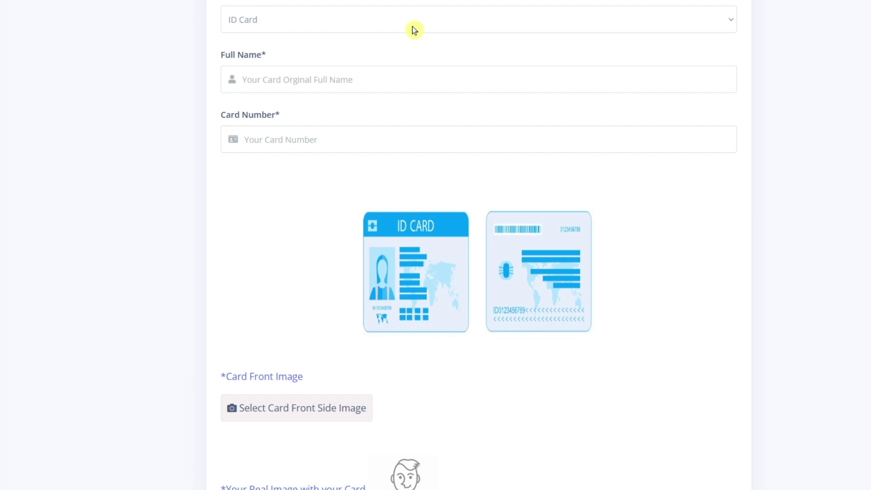
left_click(320, 82)
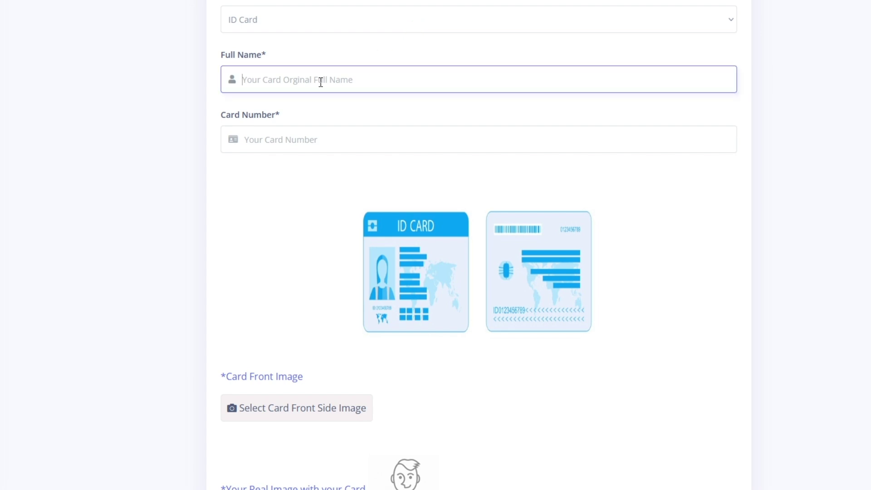
left_click(319, 138)
scroll(319, 137, "down", 5)
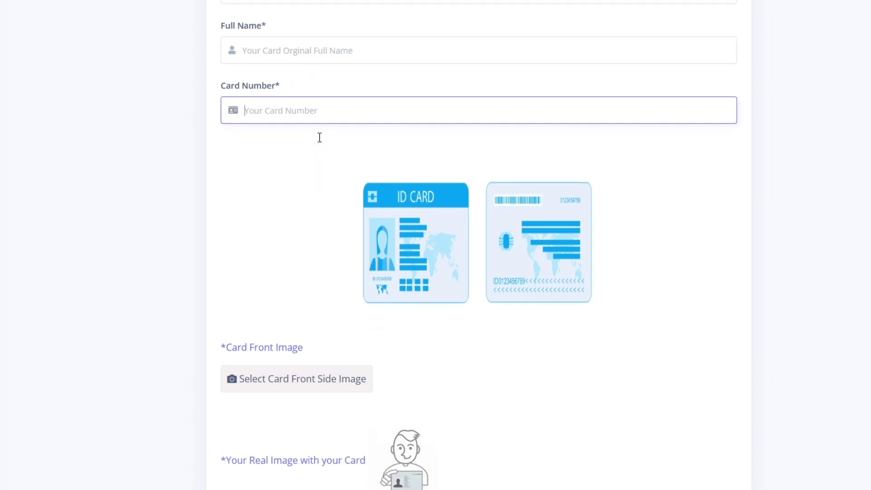
left_click_drag(224, 152, 314, 152)
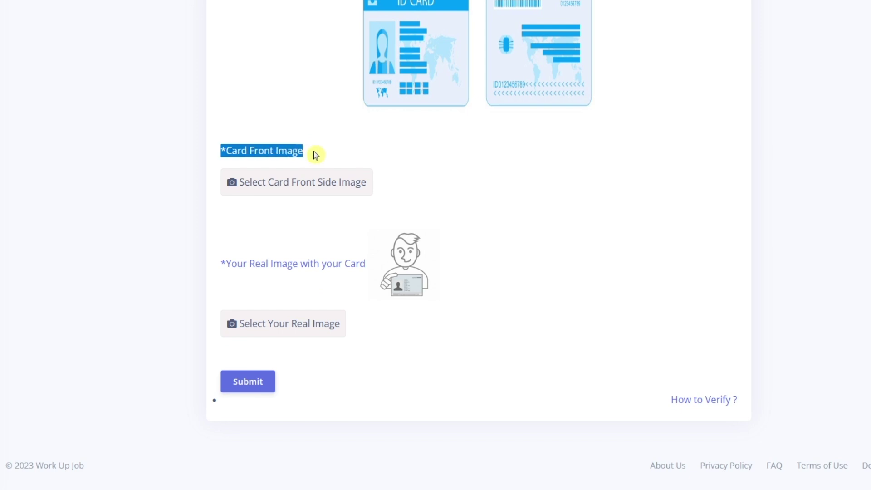
left_click(355, 149)
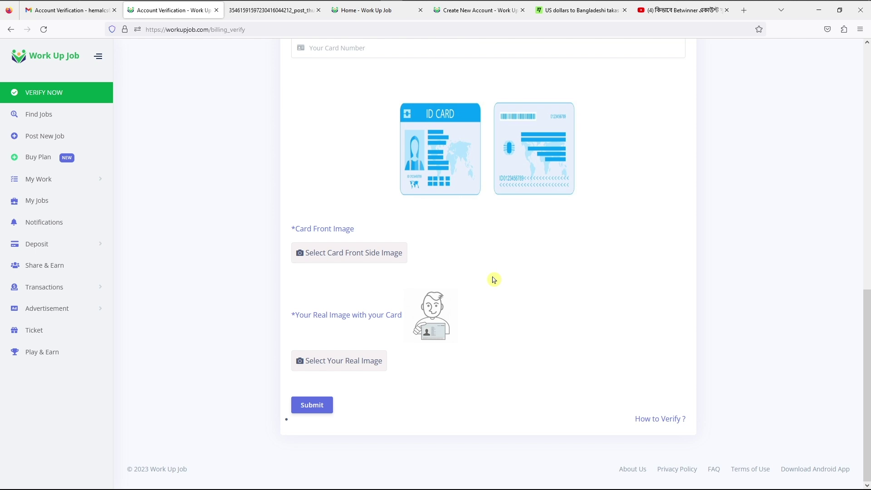
Review the Manually Account Verification section again and compare it with the Instant Account Verification section.
scroll(494, 280, "up", 3)
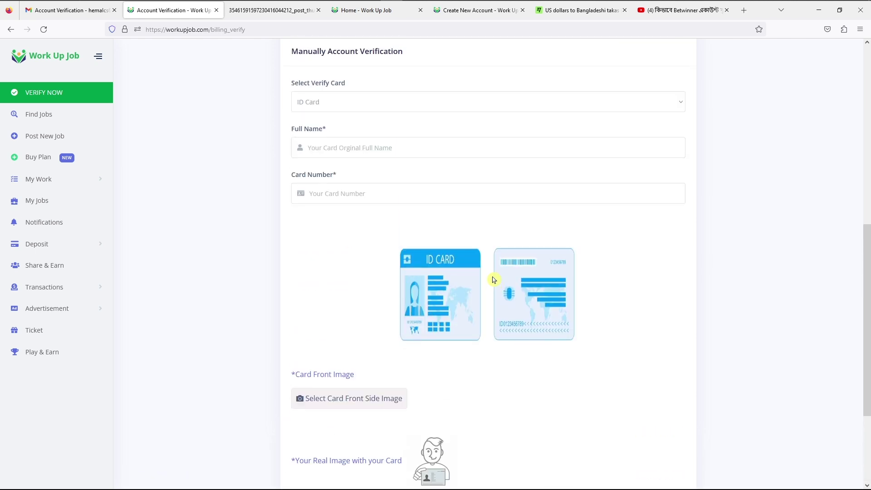
scroll(494, 280, "up", 3)
left_click_drag(292, 183, 437, 192)
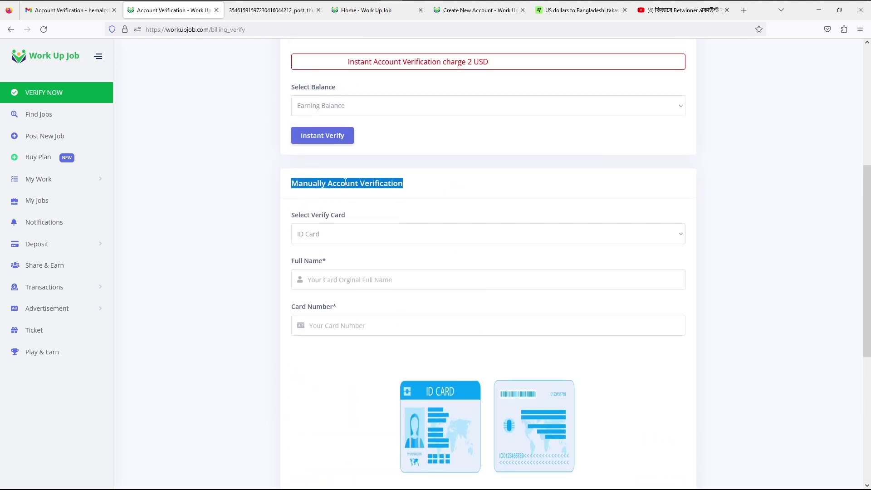
left_click_drag(282, 185, 428, 191)
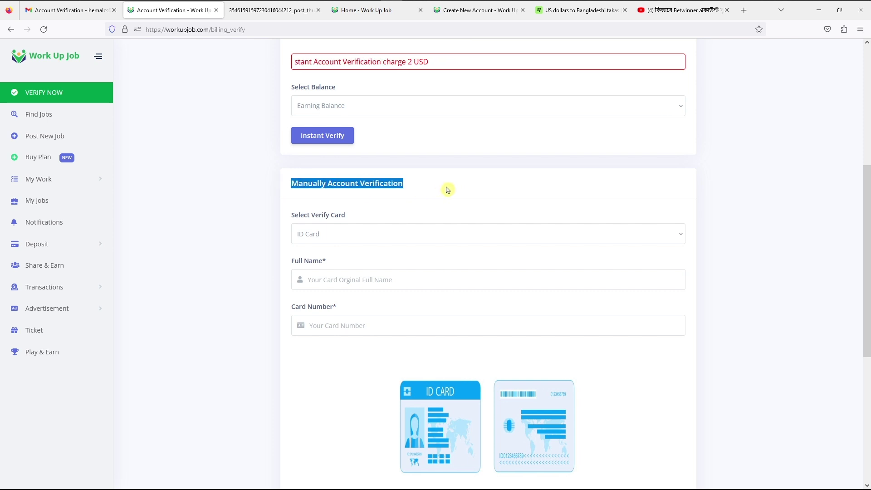
left_click(445, 189)
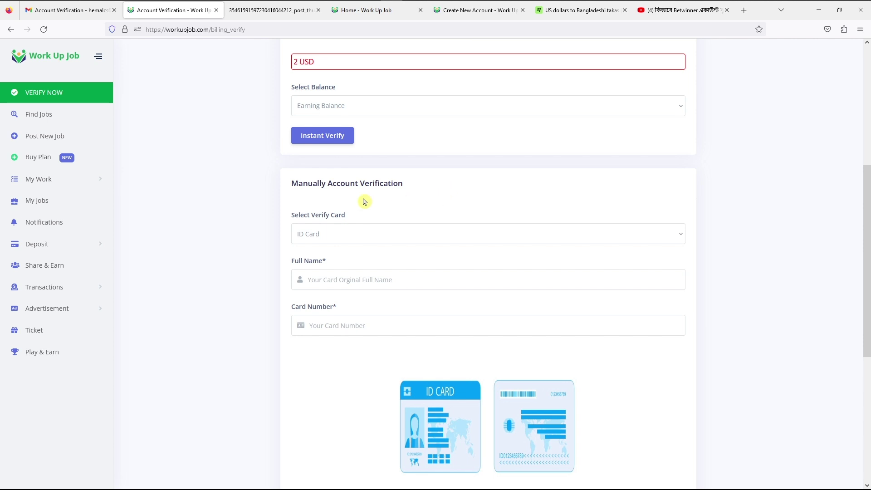
left_click_drag(292, 185, 451, 189)
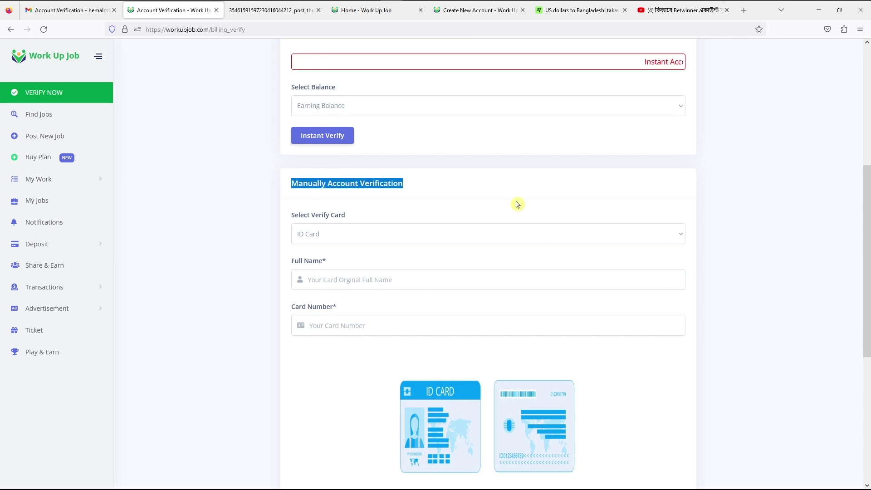
scroll(517, 205, "down", 3)
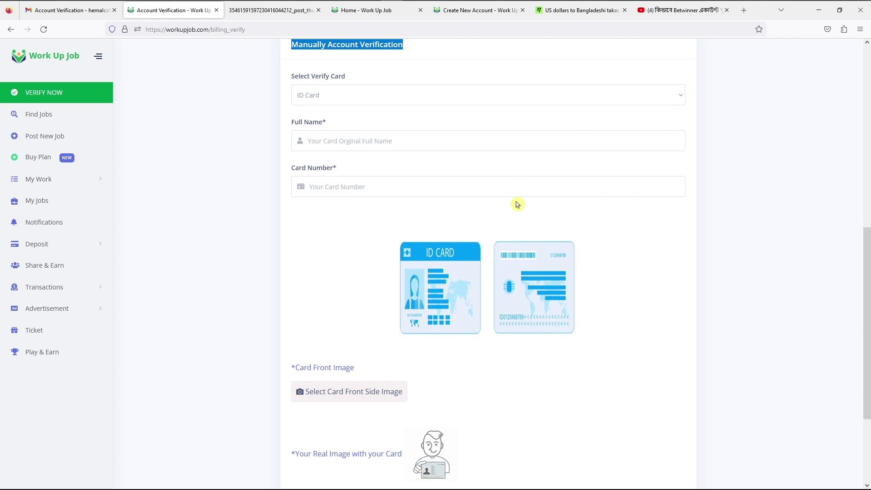
scroll(518, 205, "up", 7)
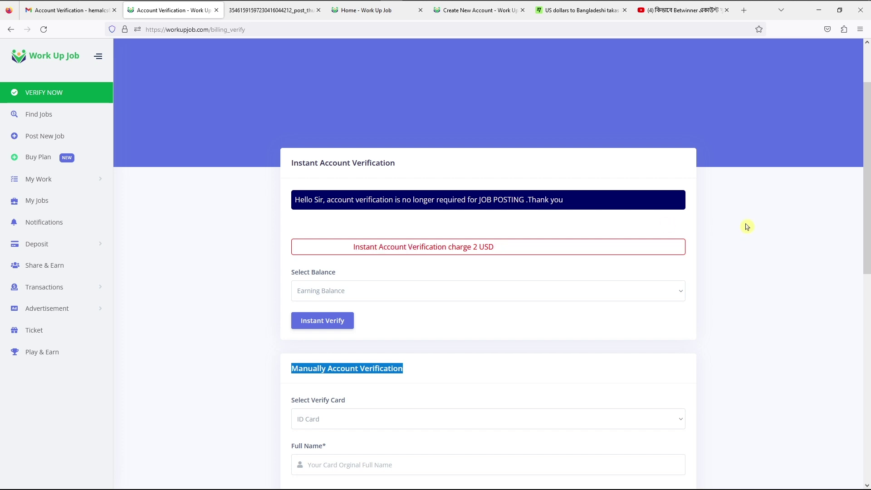
scroll(747, 226, "up", 1)
scroll(747, 227, "up", 1)
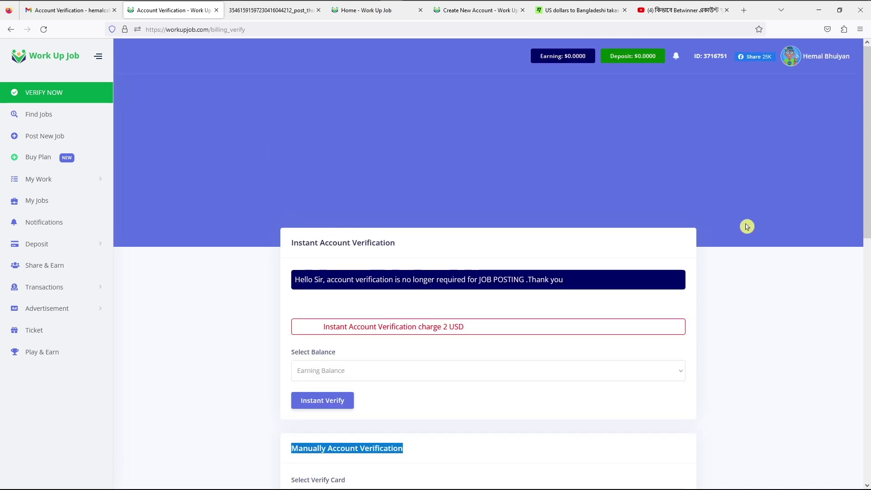
Open the account's Wallet page and check the payment methods offered for withdrawal.
left_click(795, 60)
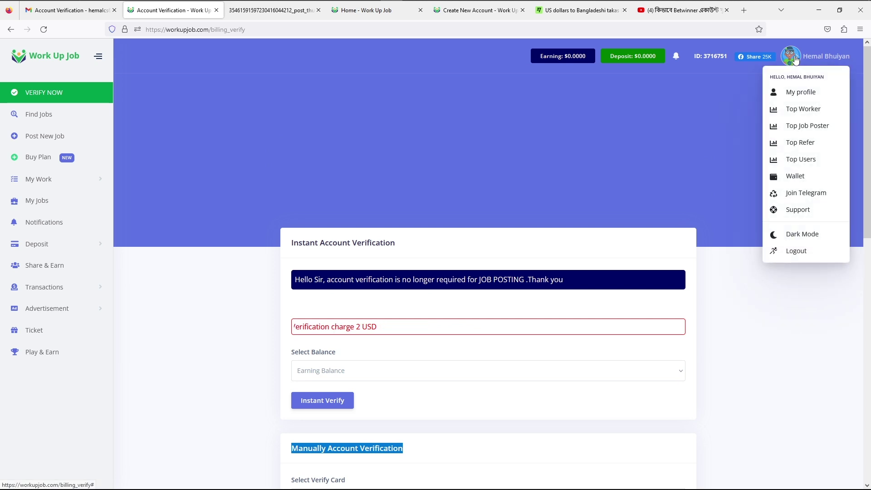
left_click(801, 180)
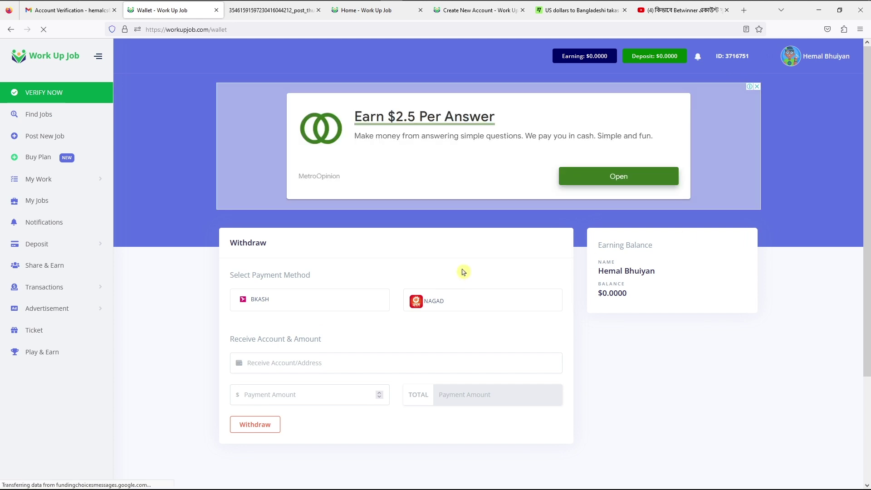
scroll(239, 185, "down", 3)
left_click_drag(227, 156, 315, 163)
left_click(336, 159)
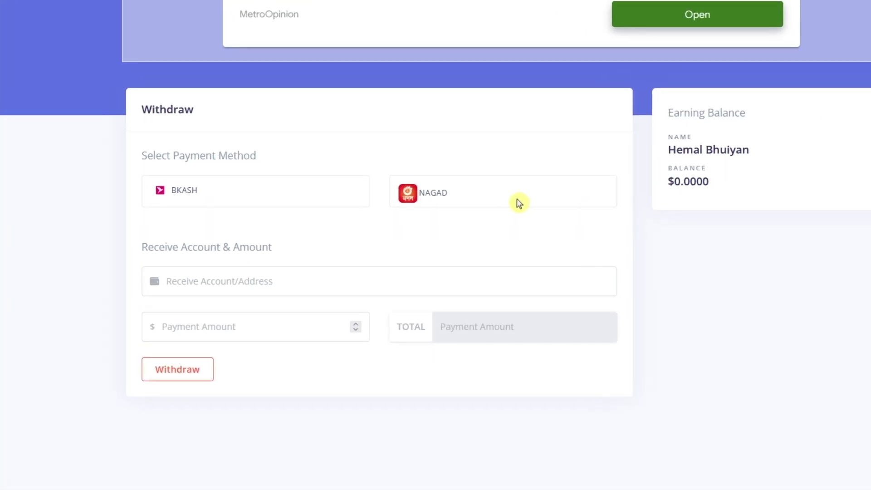
Choose BKASH as the withdrawal method and examine its payout rate, receive account field and payment amount.
left_click(222, 198)
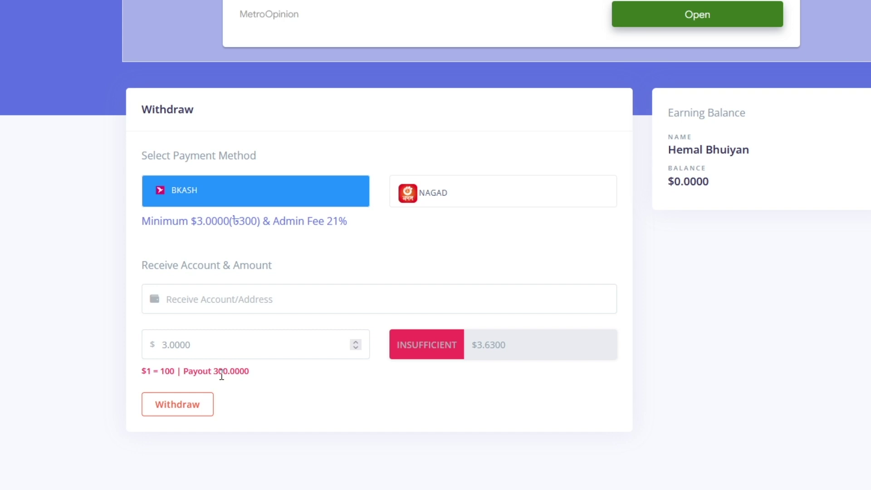
left_click_drag(215, 370, 262, 377)
left_click(301, 386)
left_click(171, 291)
left_click_drag(142, 265, 233, 268)
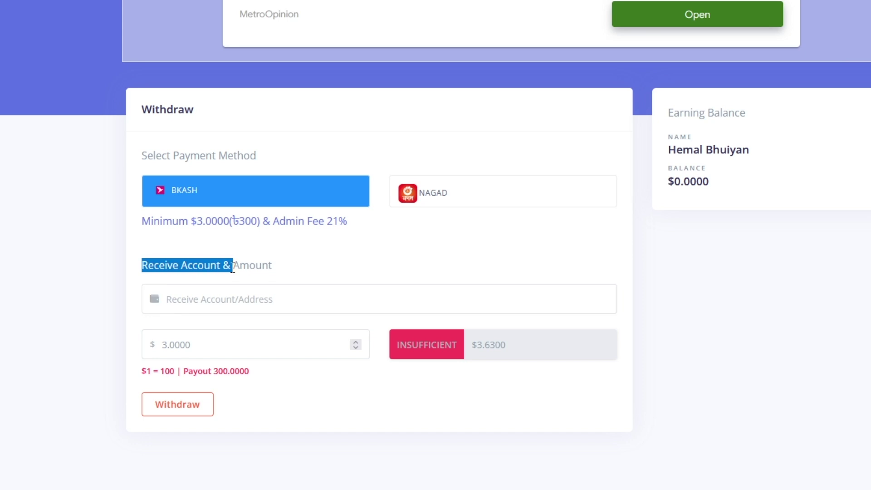
left_click(278, 300)
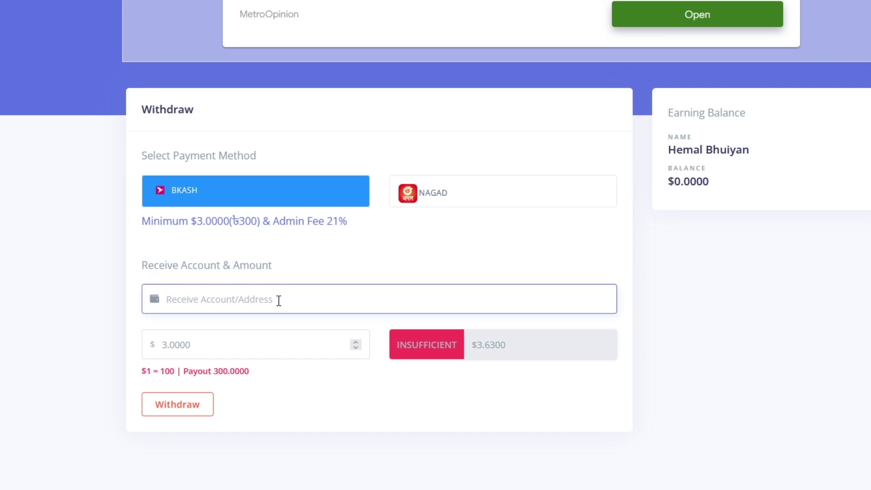
scroll(250, 239, "down", 2)
left_click(210, 251)
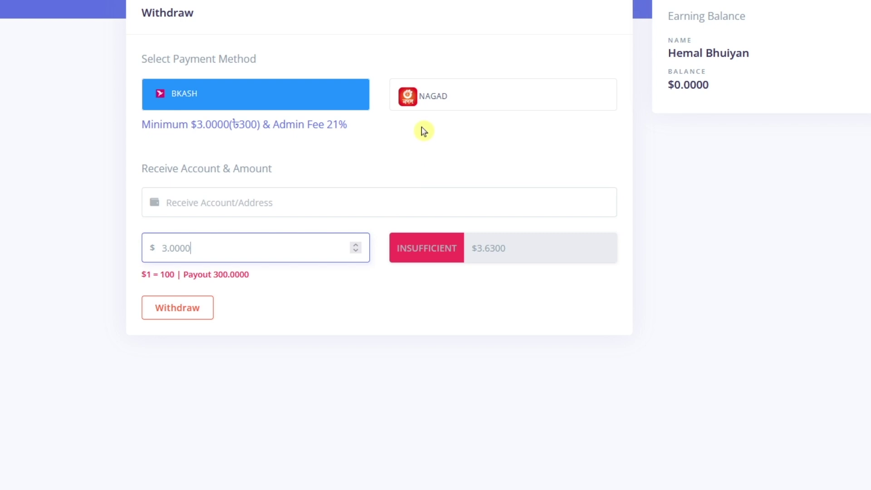
Choose NAGAD as the withdrawal method and examine its minimum amount, admin fee, receive account field and payment amount.
left_click(457, 100)
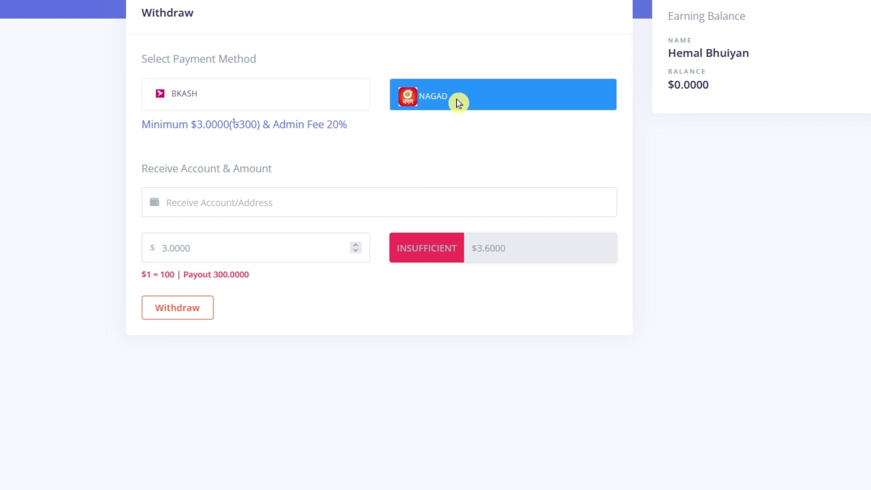
left_click_drag(142, 170, 216, 173)
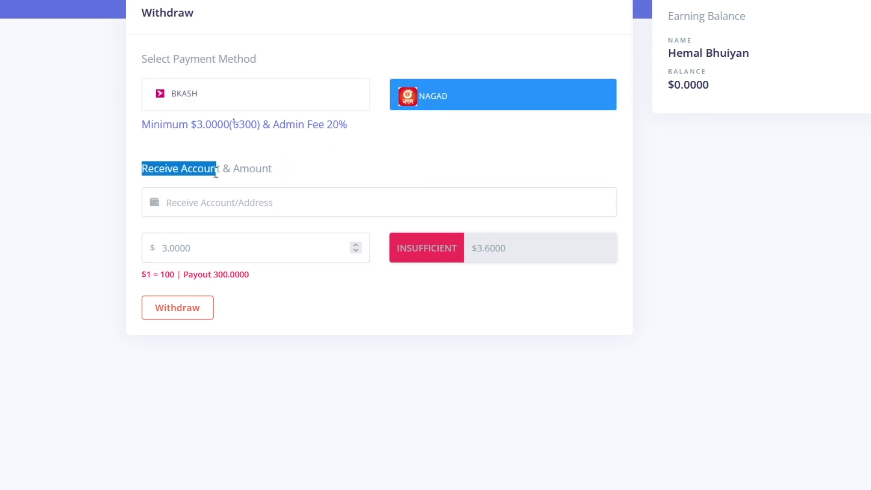
left_click(276, 203)
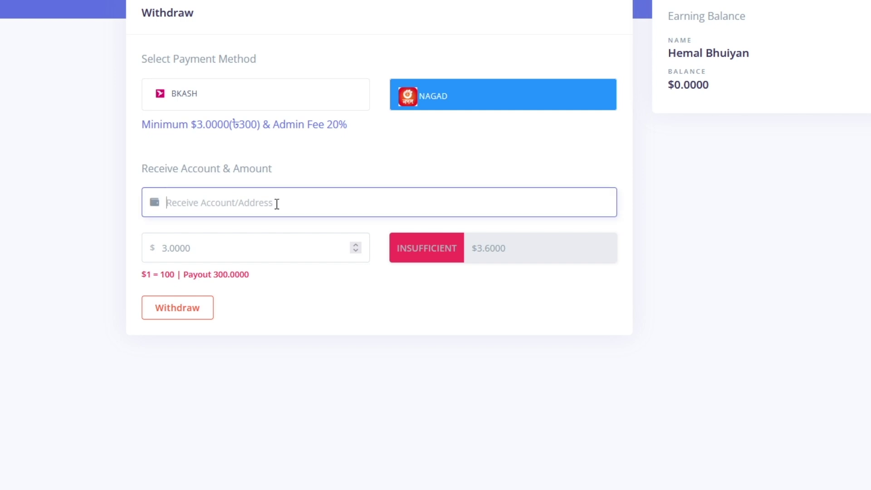
left_click(216, 247)
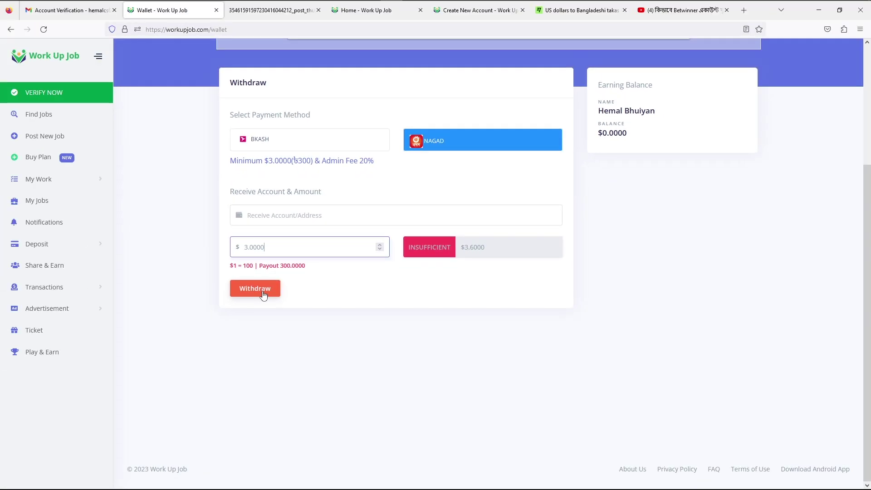
double_click(265, 161)
left_click(394, 190)
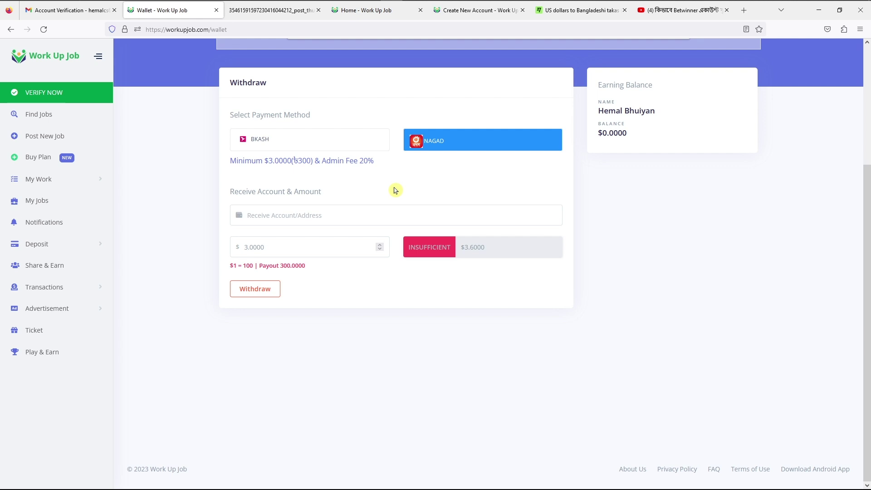
Go back to the Find Jobs list and open the account's own profile page.
key("alt+Left")
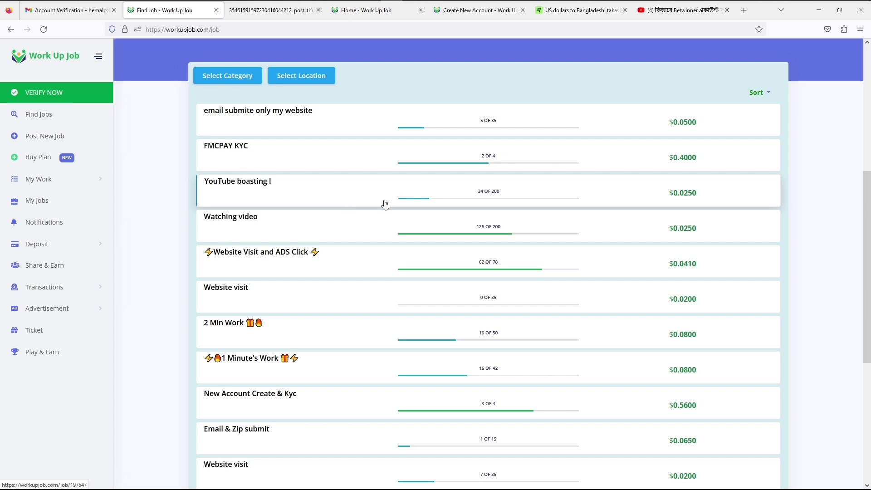
scroll(794, 204, "up", 4)
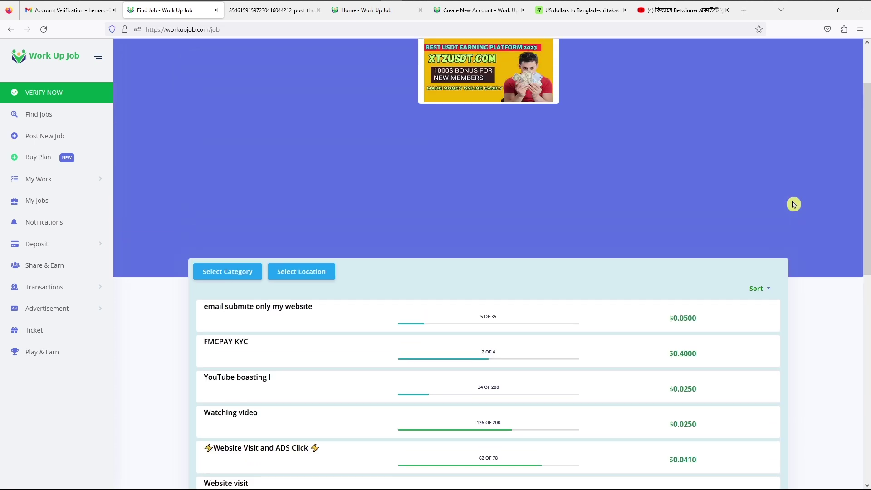
scroll(793, 204, "up", 2)
left_click(790, 63)
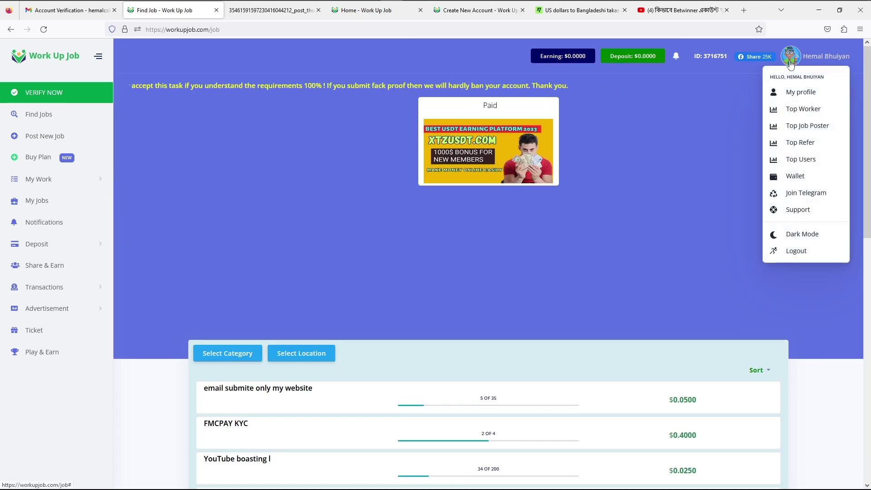
left_click(800, 93)
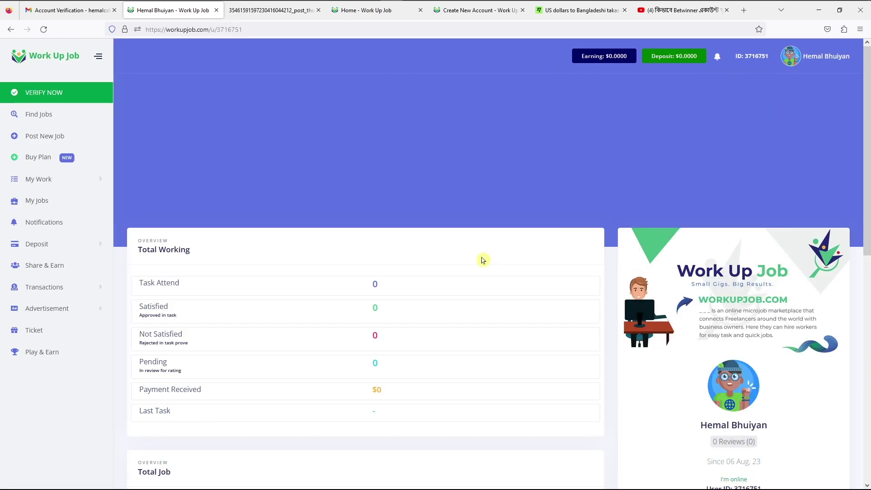
Examine the profile's Total Working and Total Job overviews and the Working Status and Job Status charts.
scroll(482, 258, "down", 2)
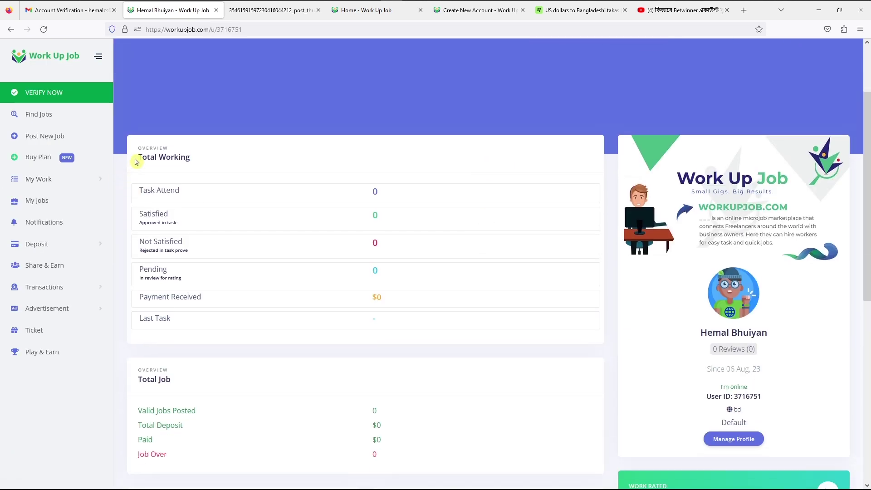
left_click_drag(136, 162, 233, 161)
left_click(338, 157)
scroll(359, 179, "down", 1)
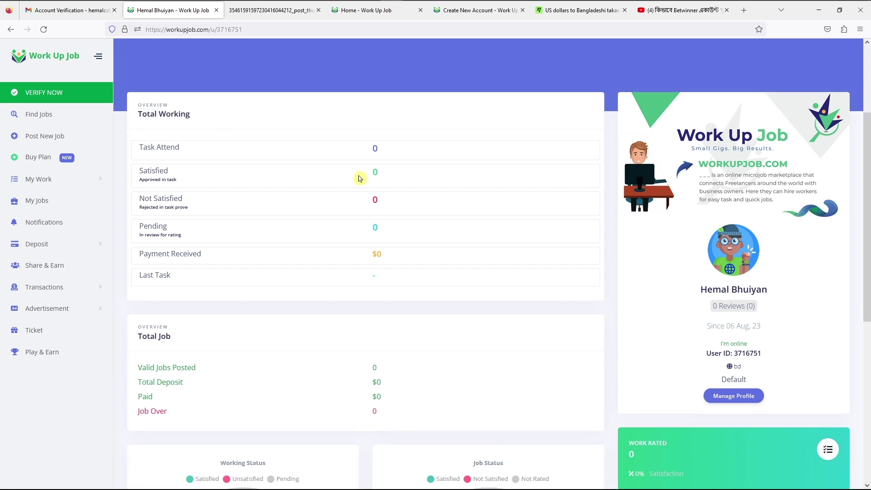
scroll(359, 178, "down", 1)
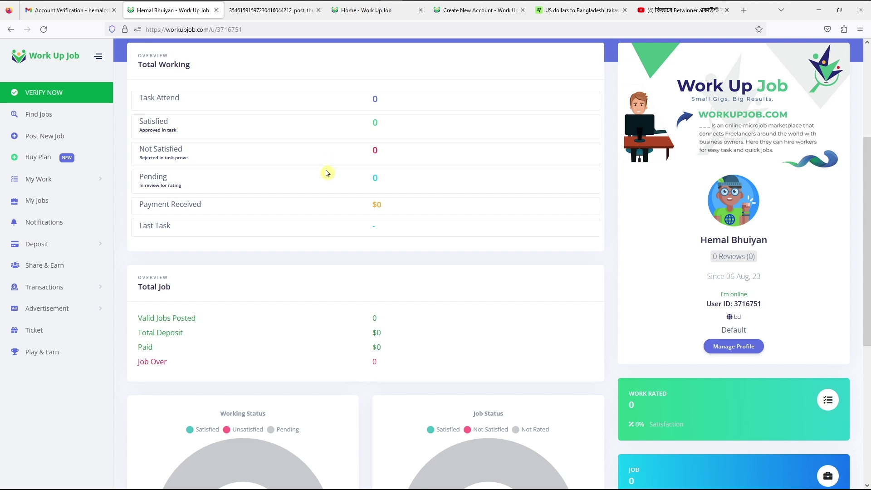
scroll(327, 173, "down", 1)
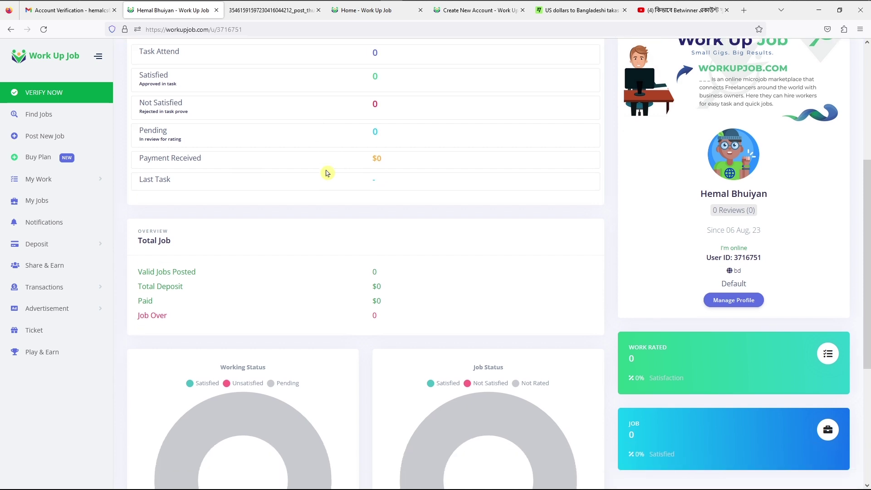
scroll(326, 173, "down", 3)
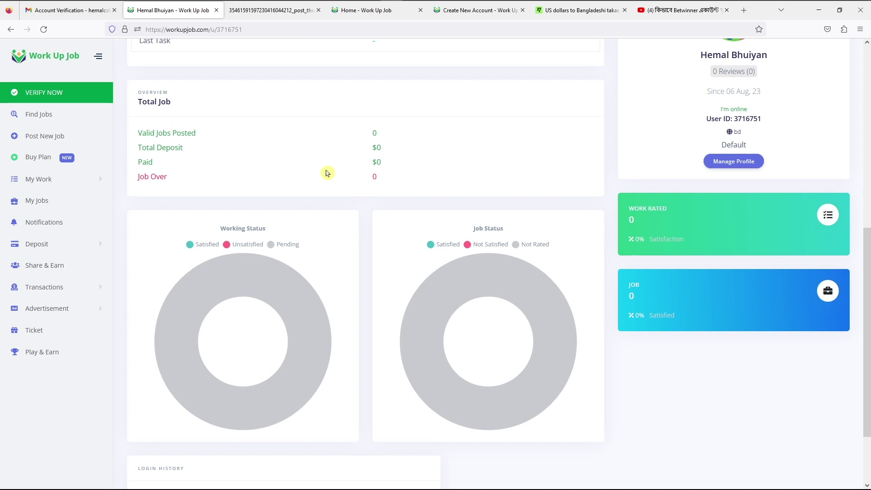
scroll(327, 173, "up", 5)
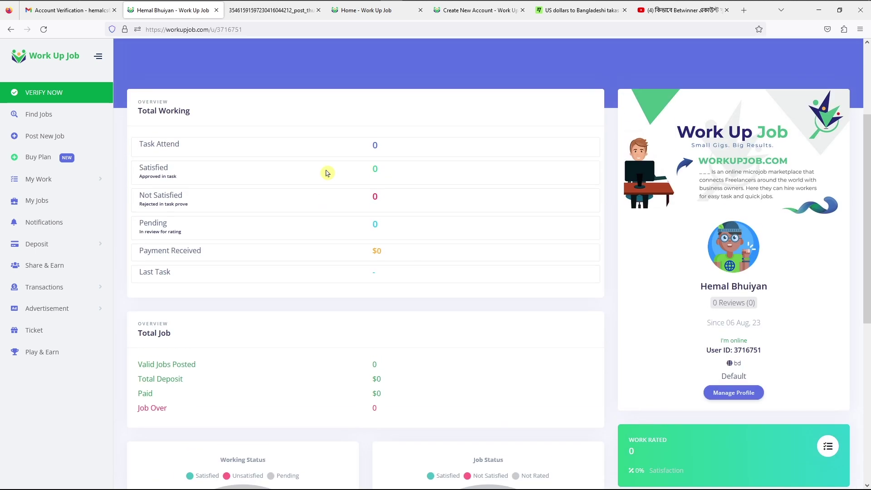